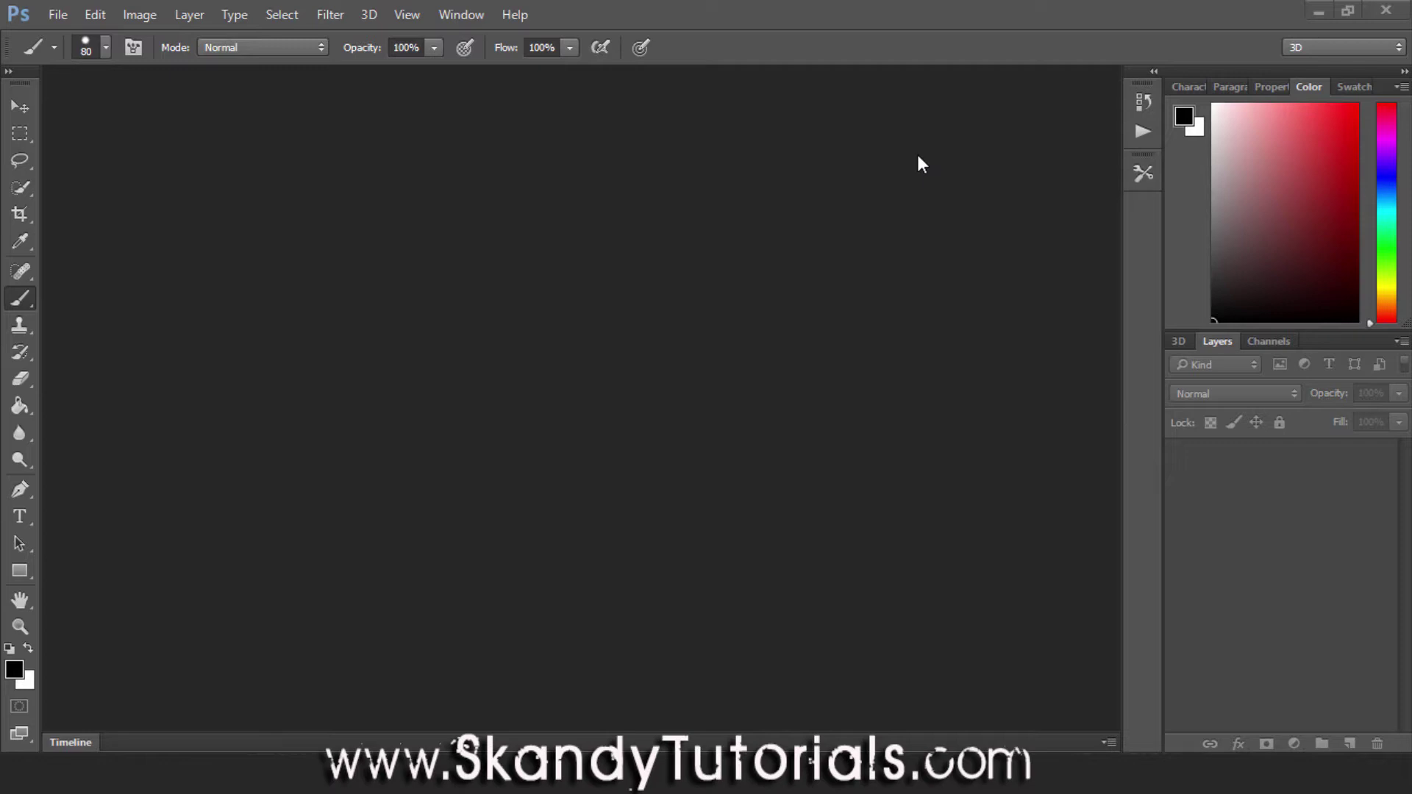
Step: Bring raw.png in from the desktop and duplicate its Background into Layer 1
left_click(1319, 12)
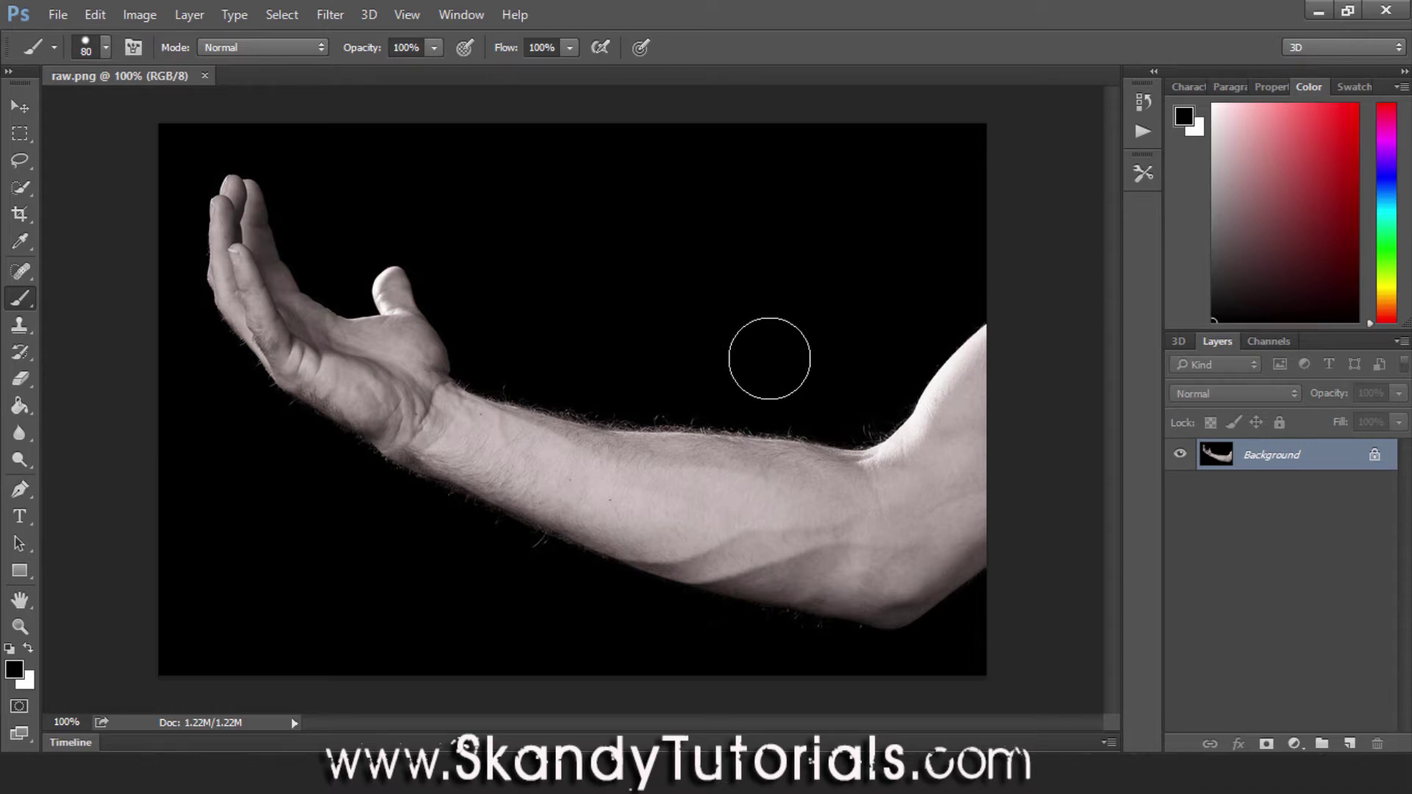
key("ctrl+j")
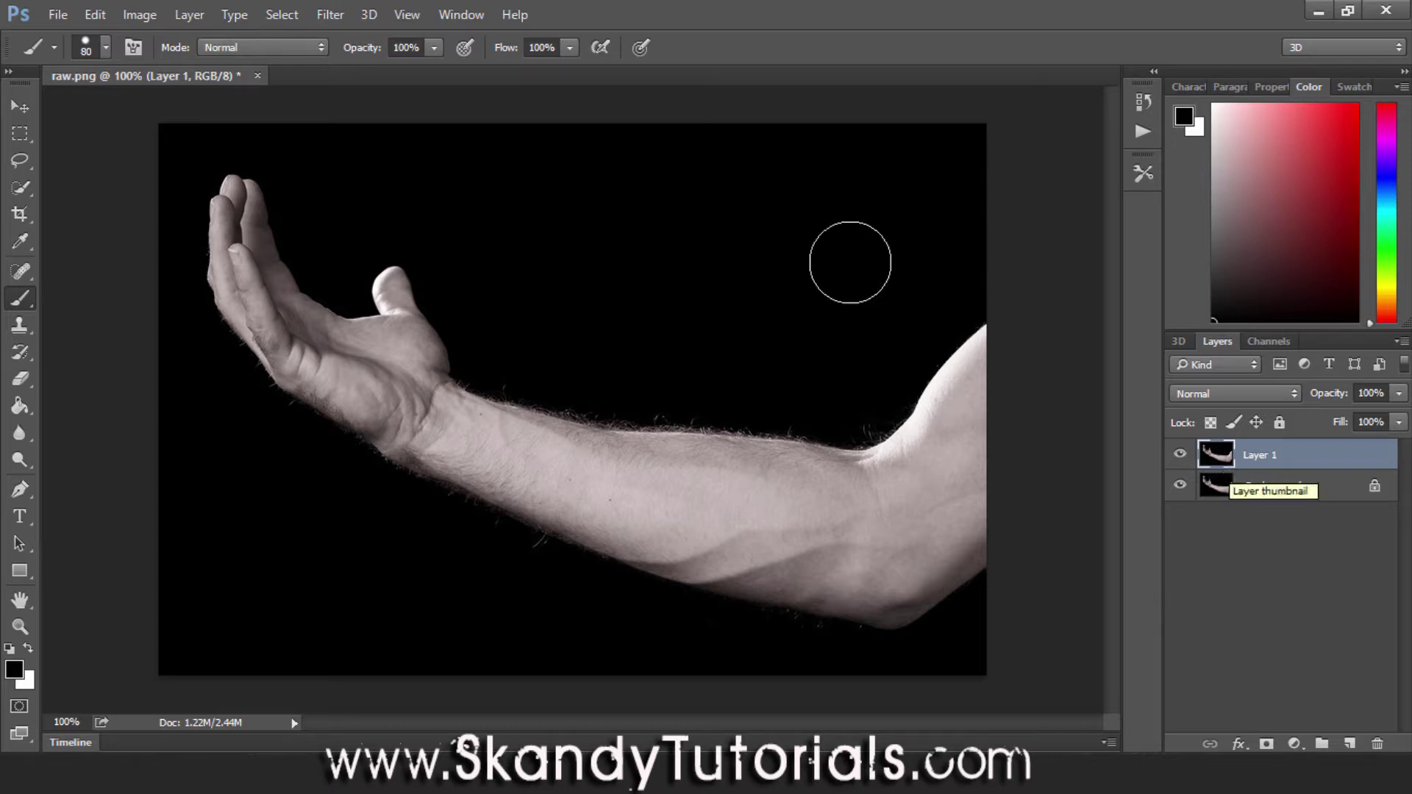
Step: Blur Layer 1 with a Gaussian Blur of 2-pixel radius
left_click(335, 16)
mouse_move(426, 222)
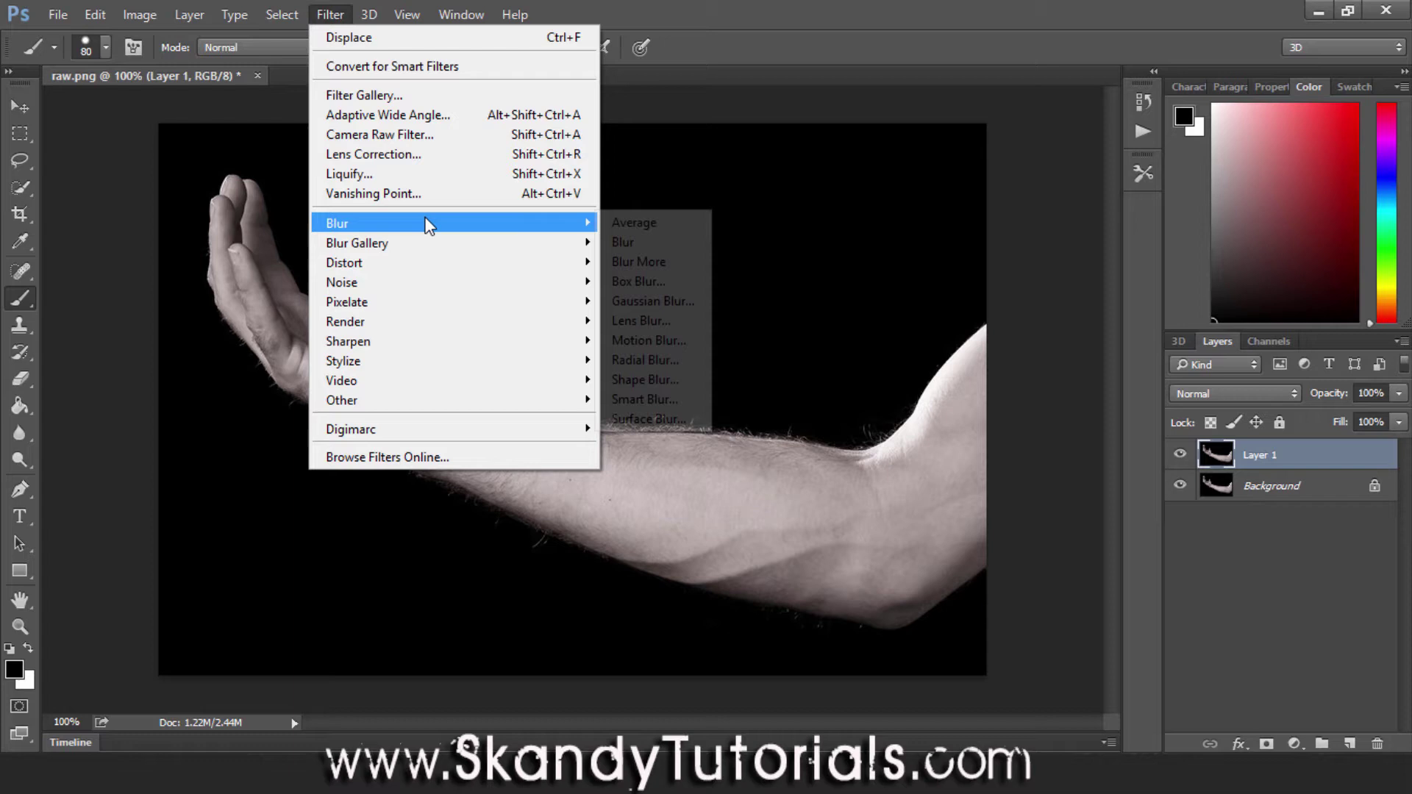
left_click(653, 301)
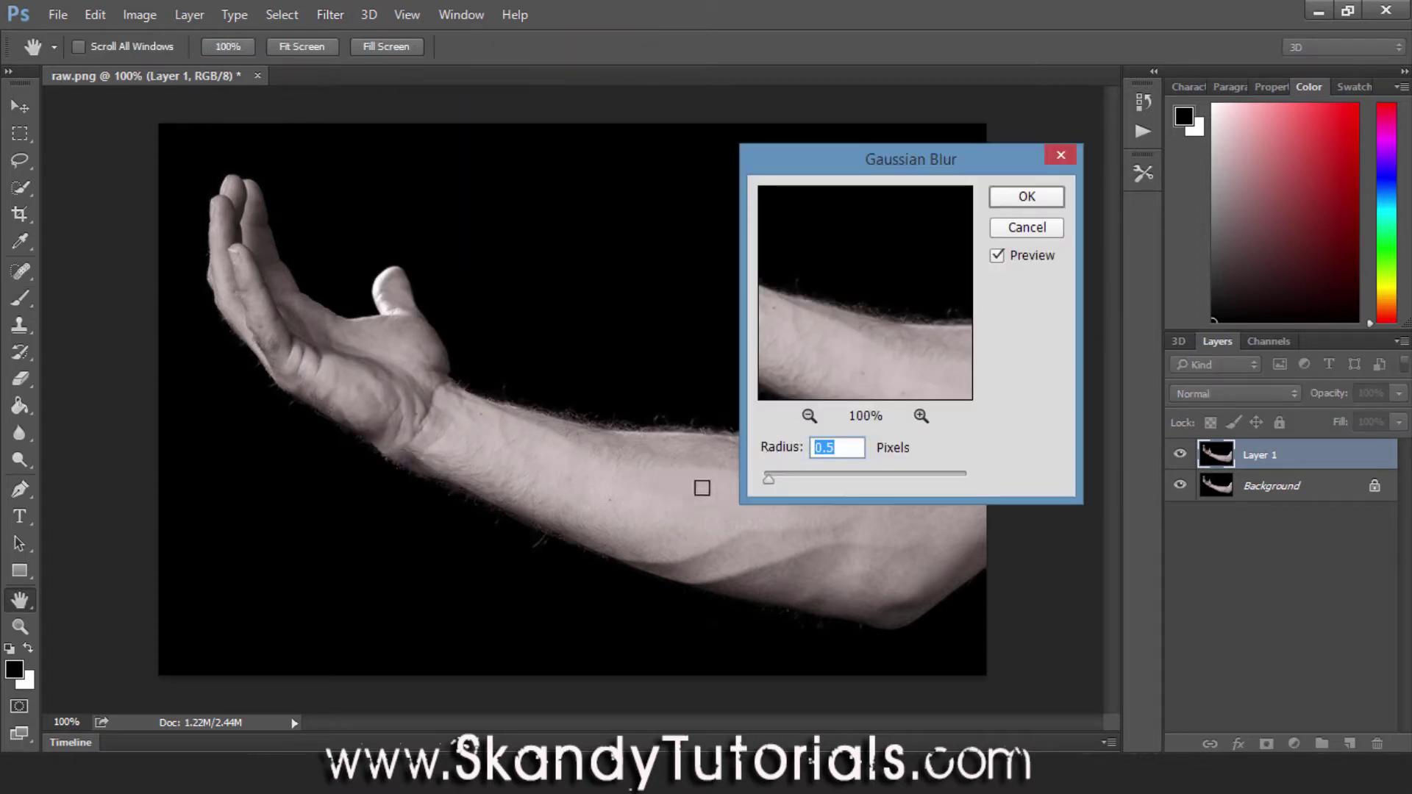
type("2")
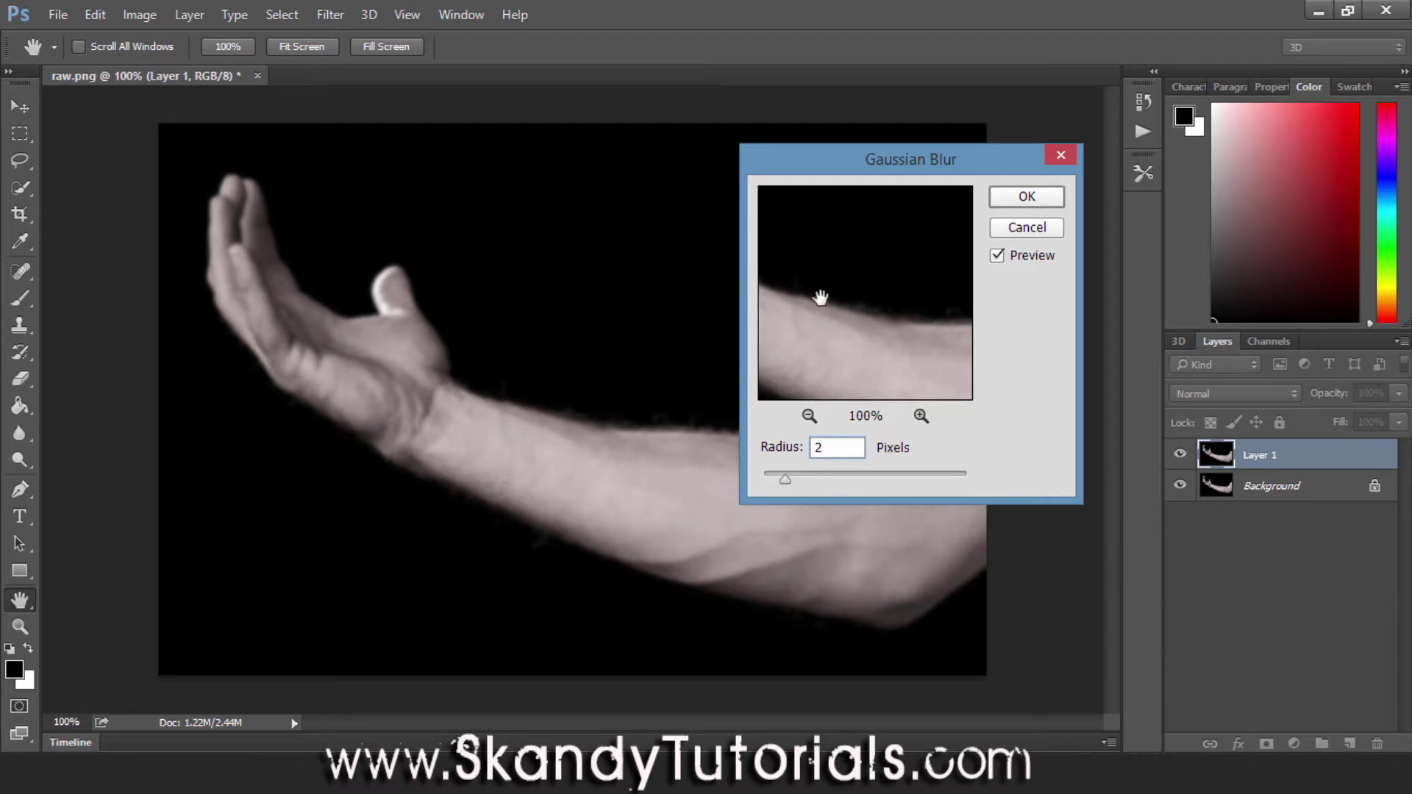
left_click(1006, 206)
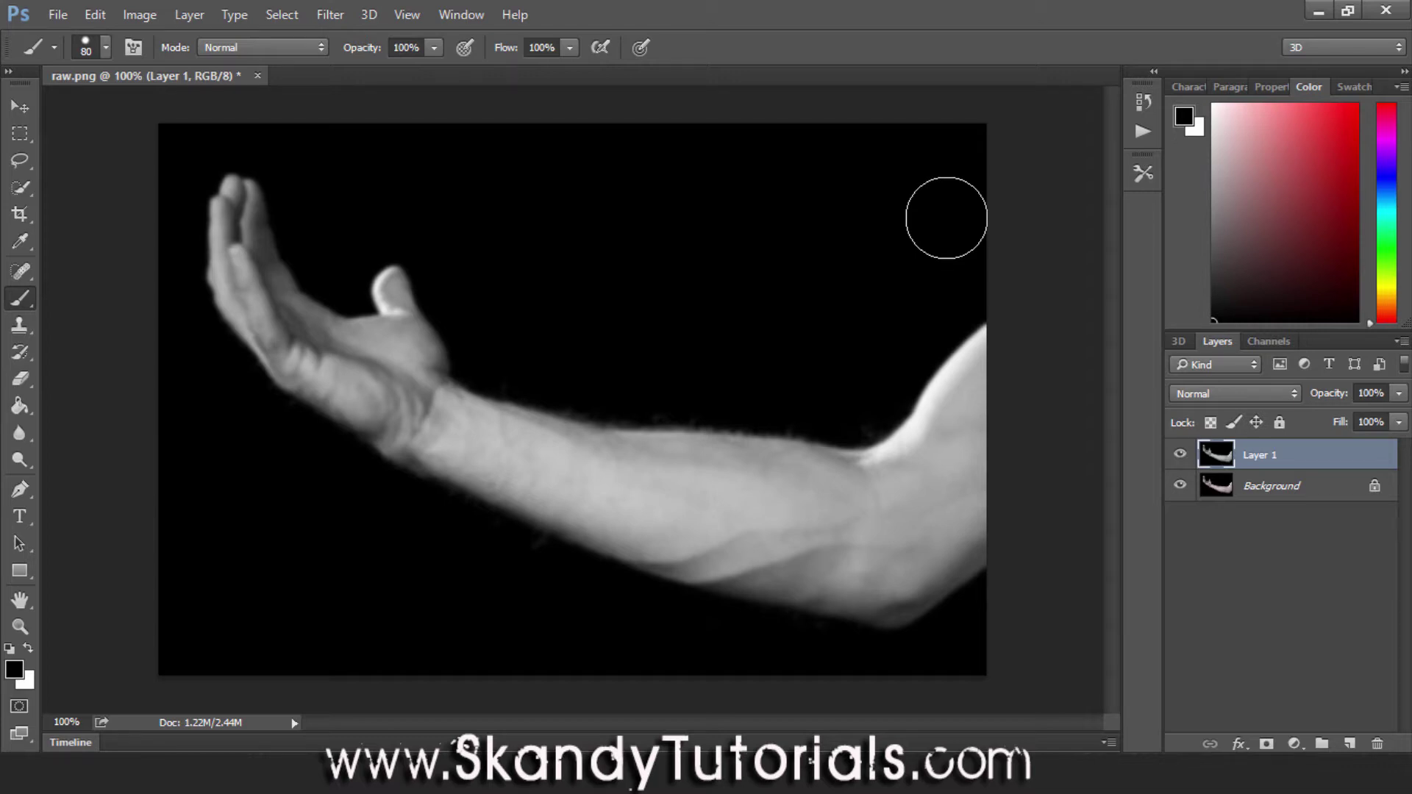
Step: Save the blurred image as displacement.psd in Photoshop format, then delete Layer 1
left_click(58, 14)
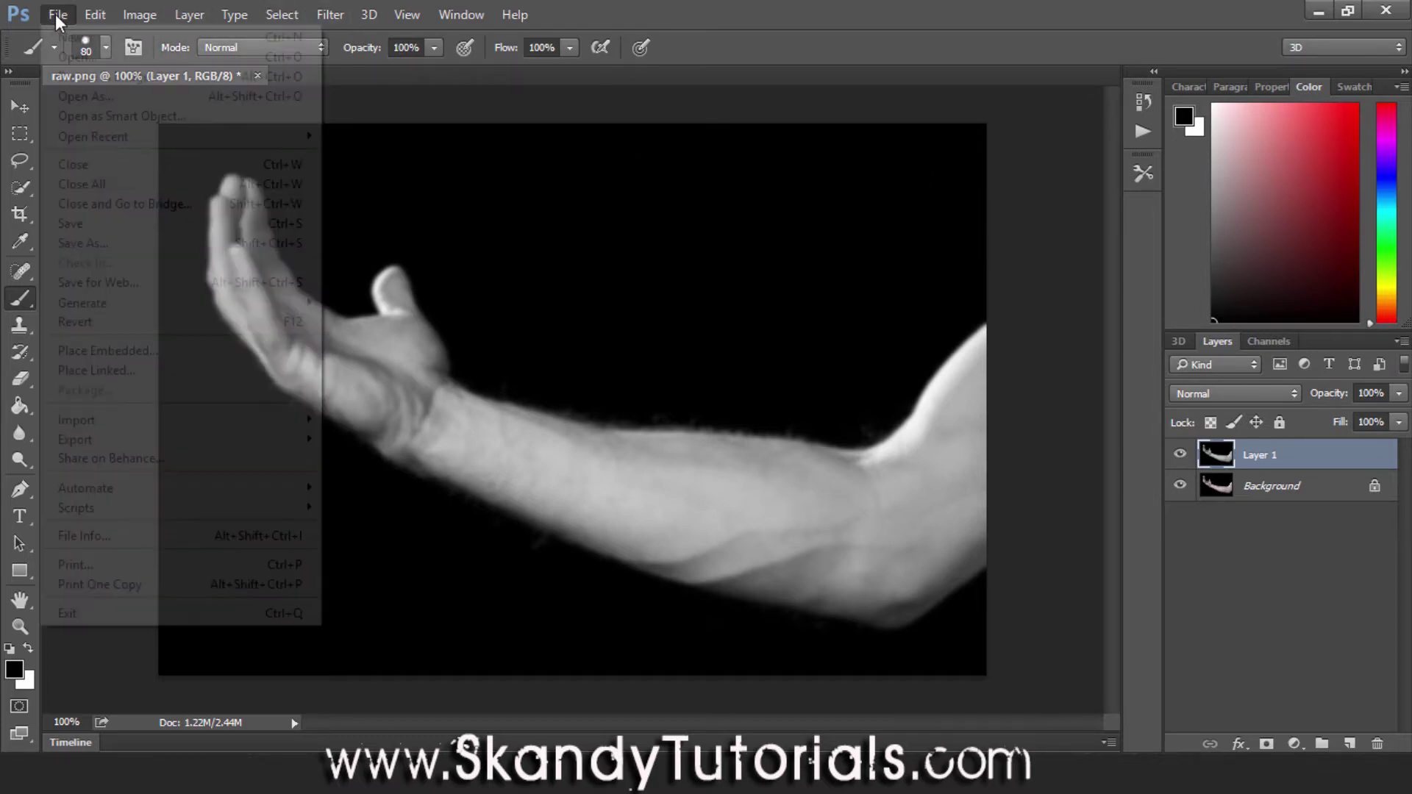
left_click(180, 243)
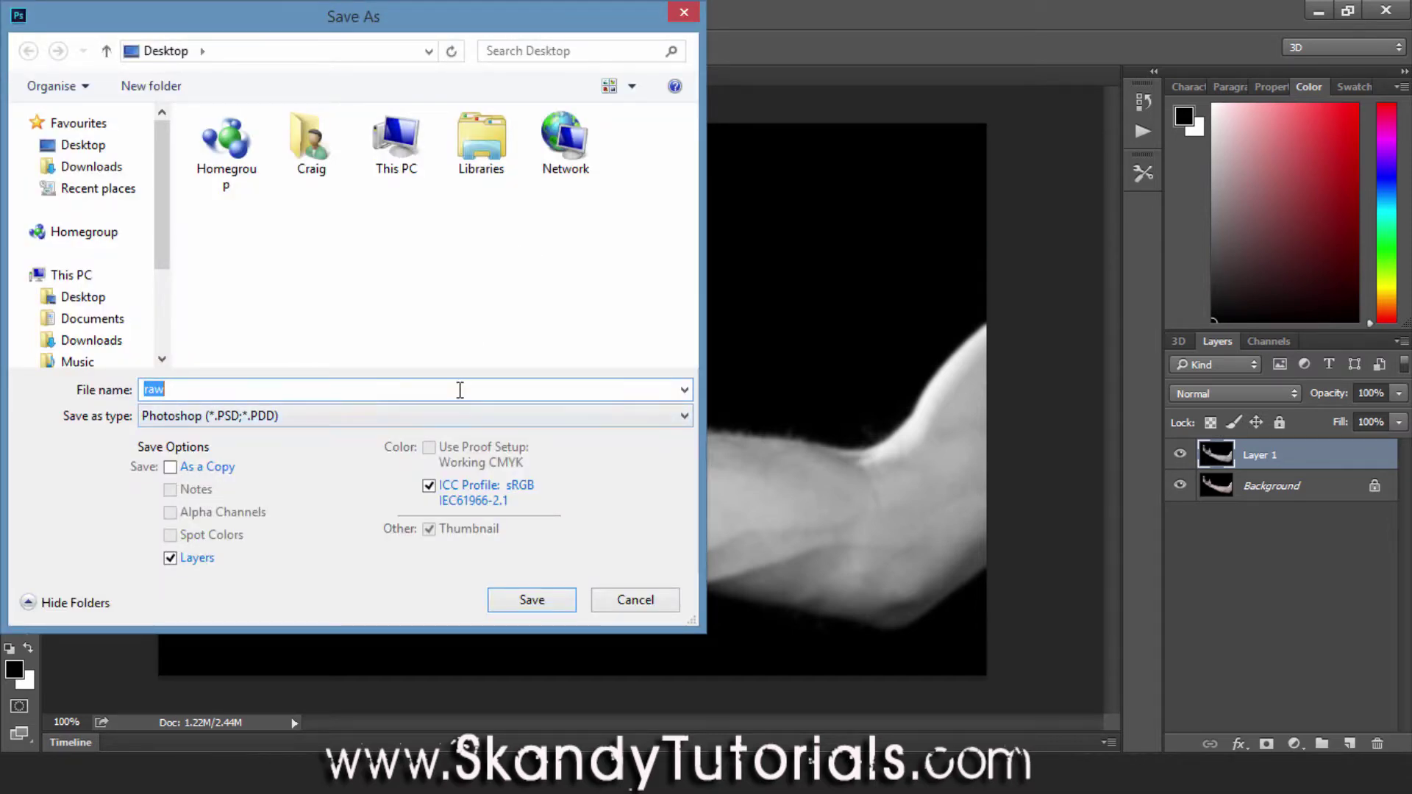
type("displacement")
left_click(517, 600)
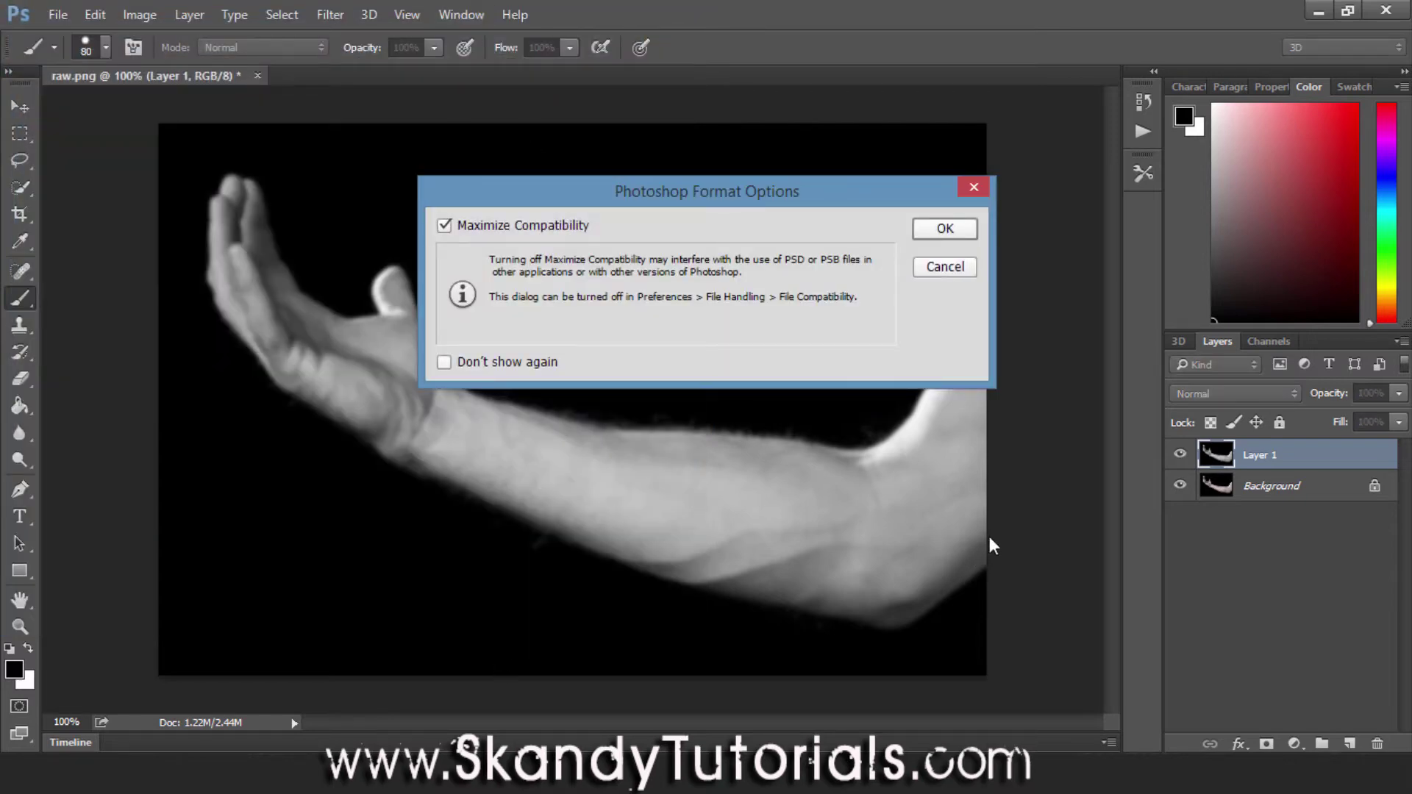
left_click(967, 235)
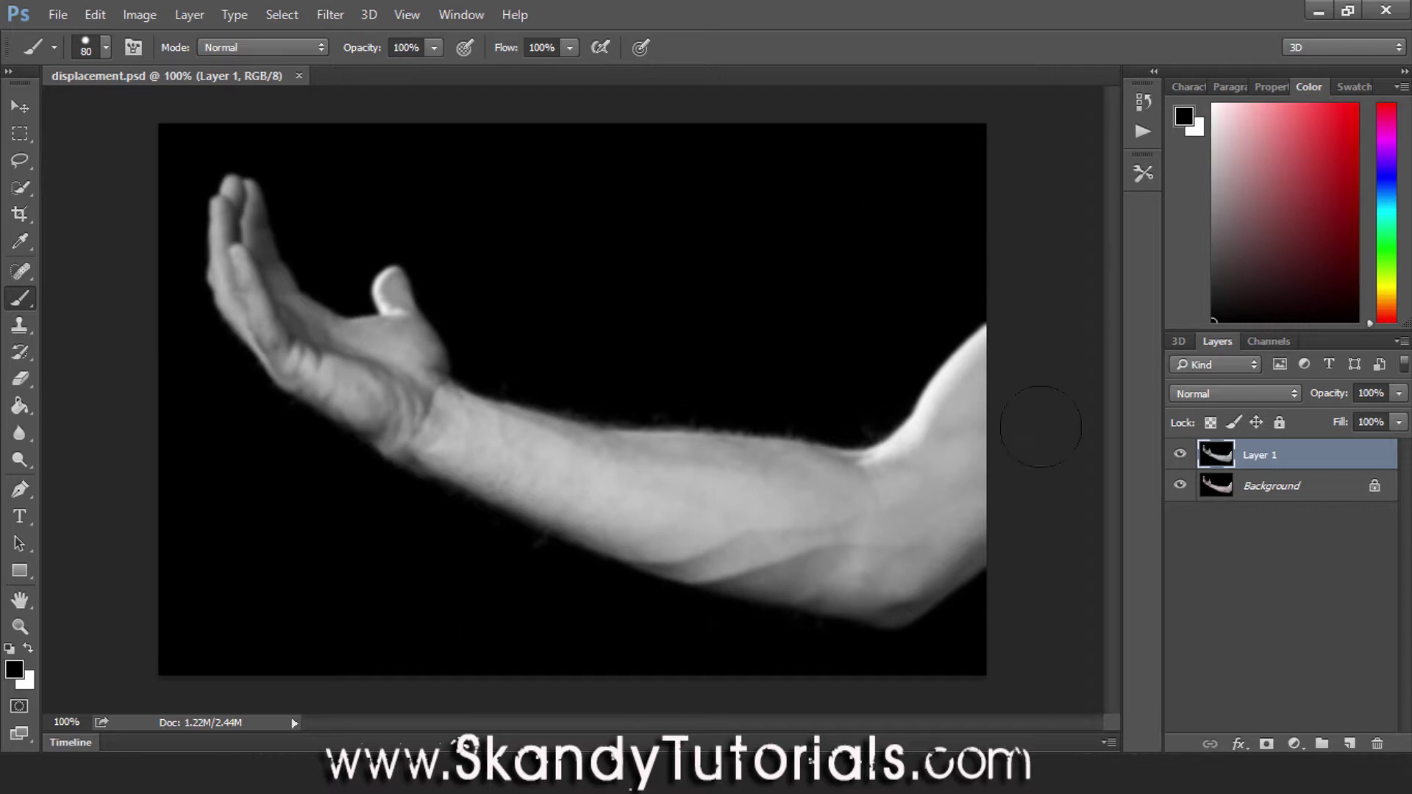
left_click_drag(1261, 458, 1383, 747)
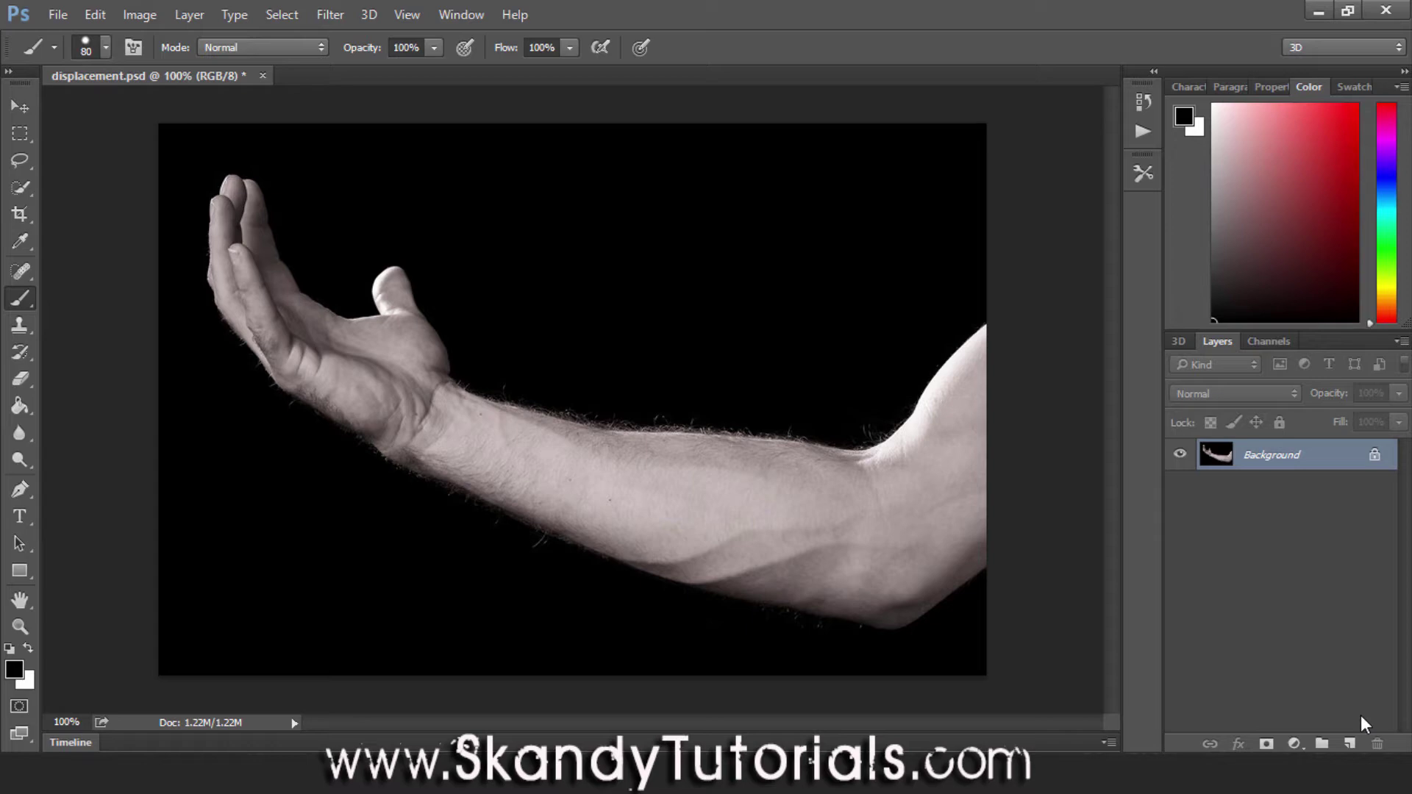
Step: Duplicate the arm layer and place the angels at war engraving onto the canvas
key("ctrl+j")
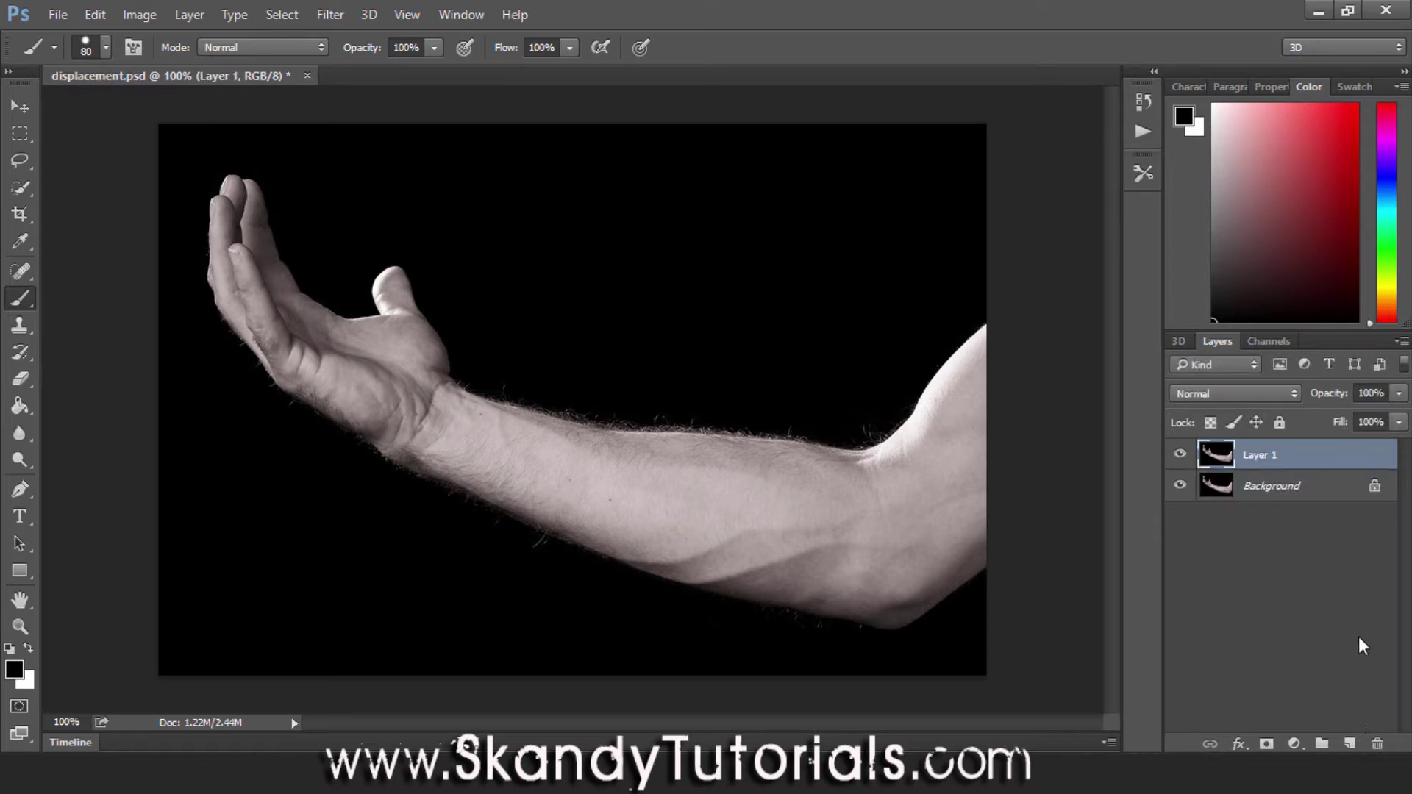
left_click(1319, 11)
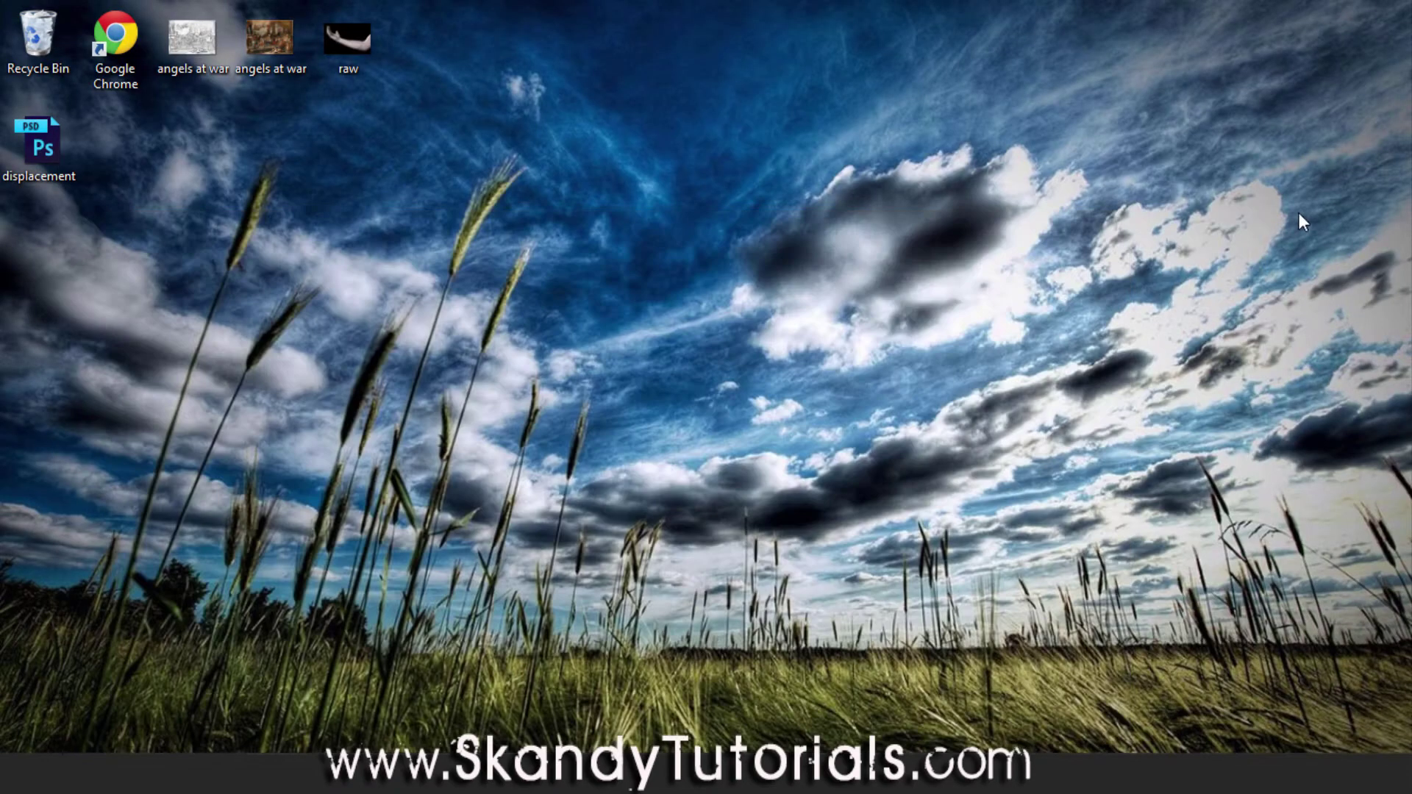
left_click_drag(193, 77, 497, 479)
left_click_drag(626, 532, 634, 531)
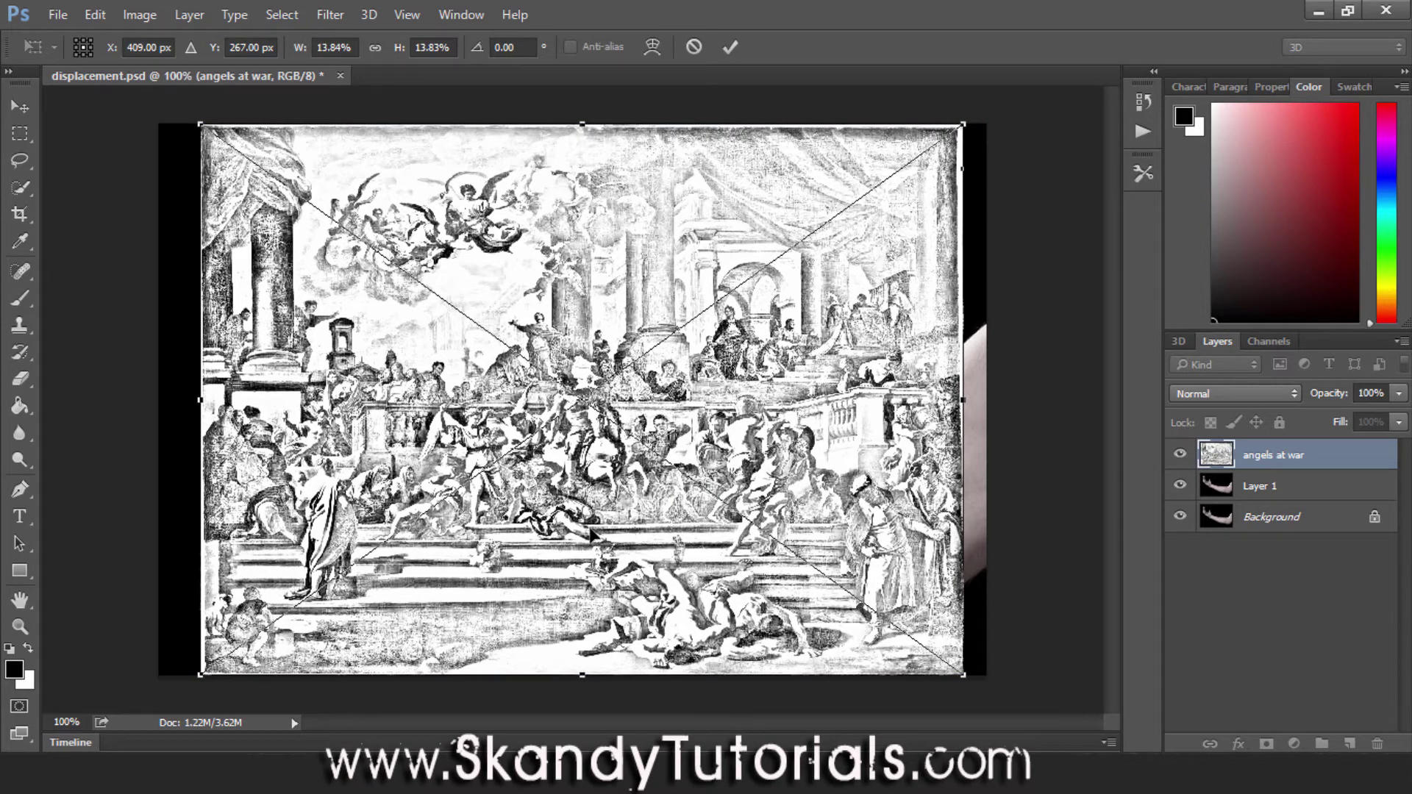
left_click_drag(585, 550, 604, 551)
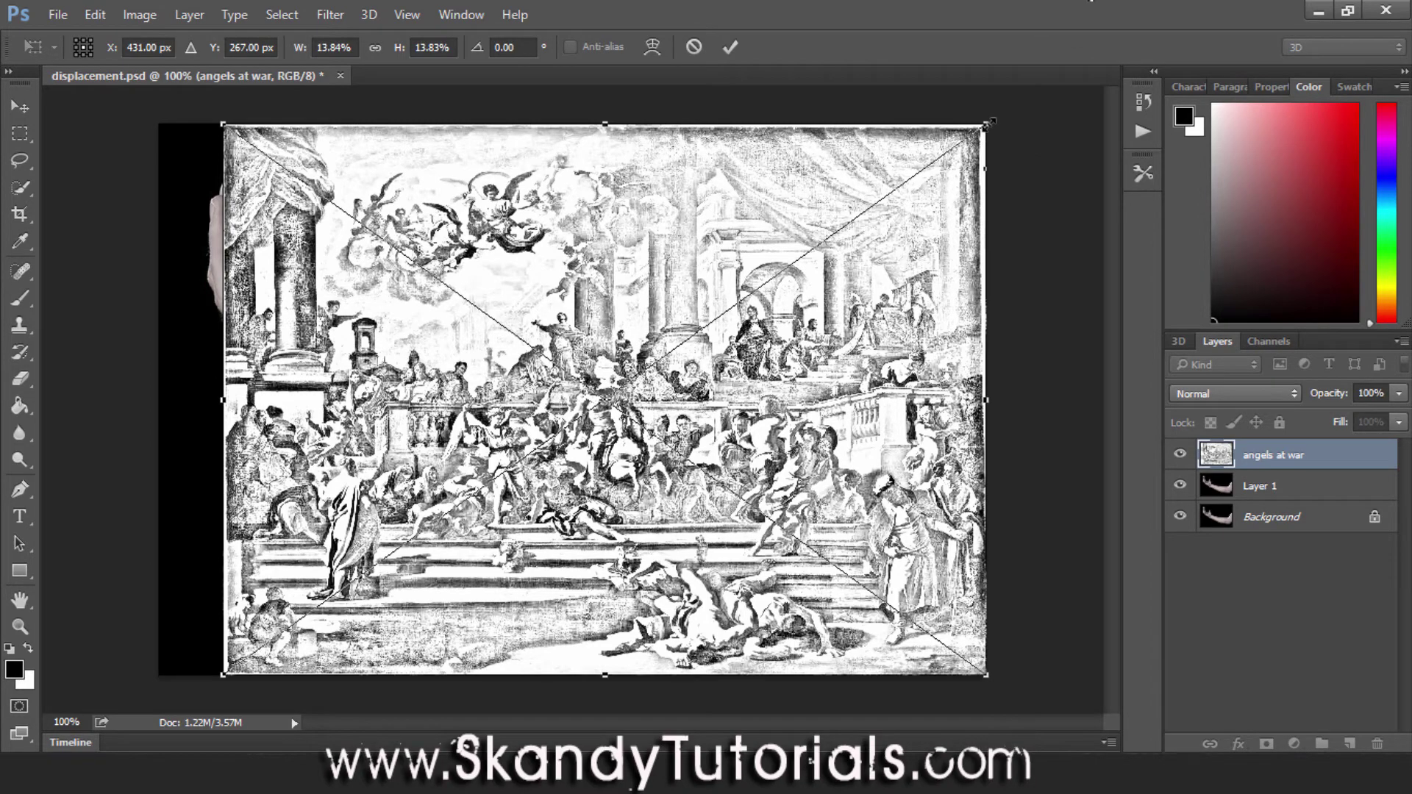
Step: Scale the engraving to about 13.91% over the arm and rotate it slightly
left_click_drag(986, 126, 882, 200)
left_click_drag(884, 249, 1037, 184)
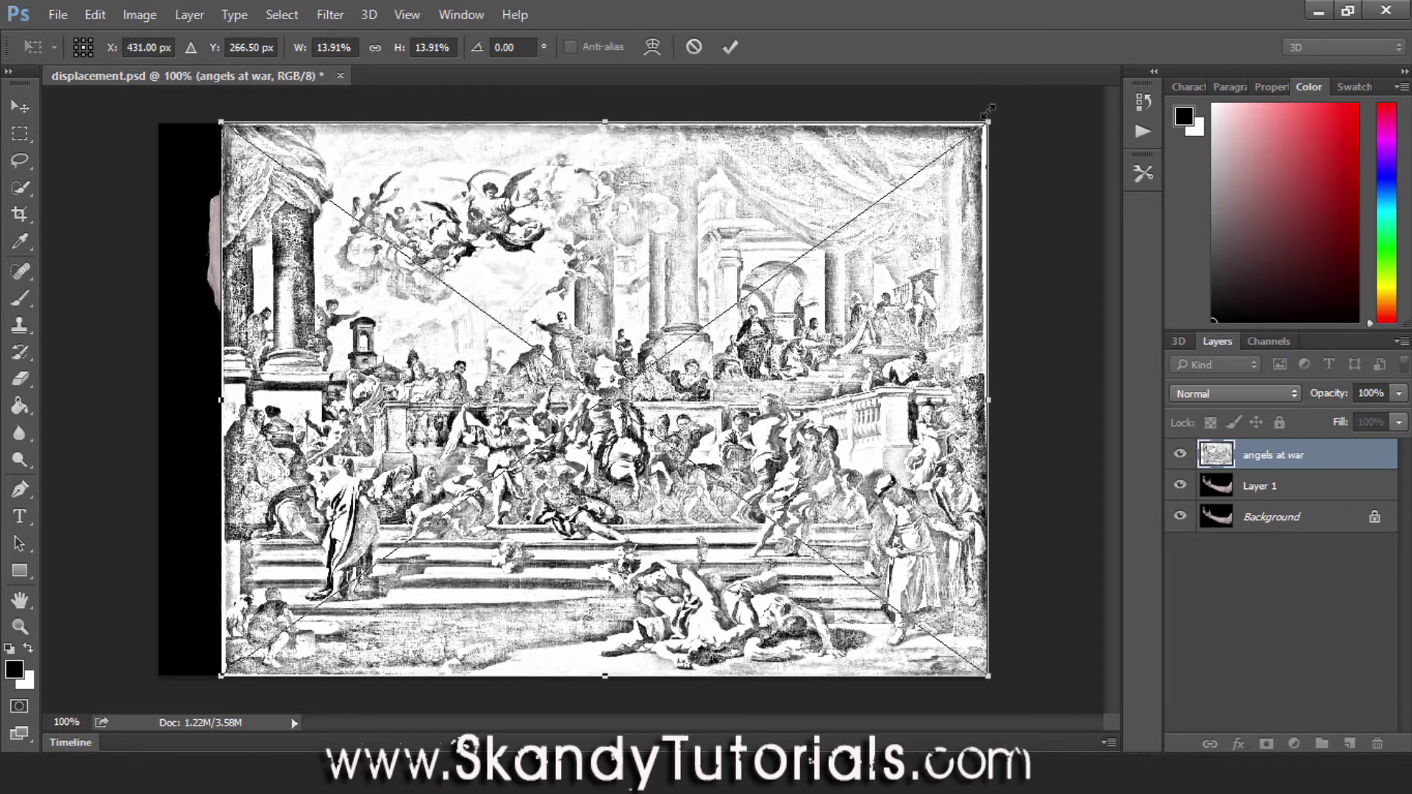
mouse_move(1005, 105)
left_mouse_down()
mouse_move(1064, 183)
mouse_move(1001, 106)
left_mouse_up()
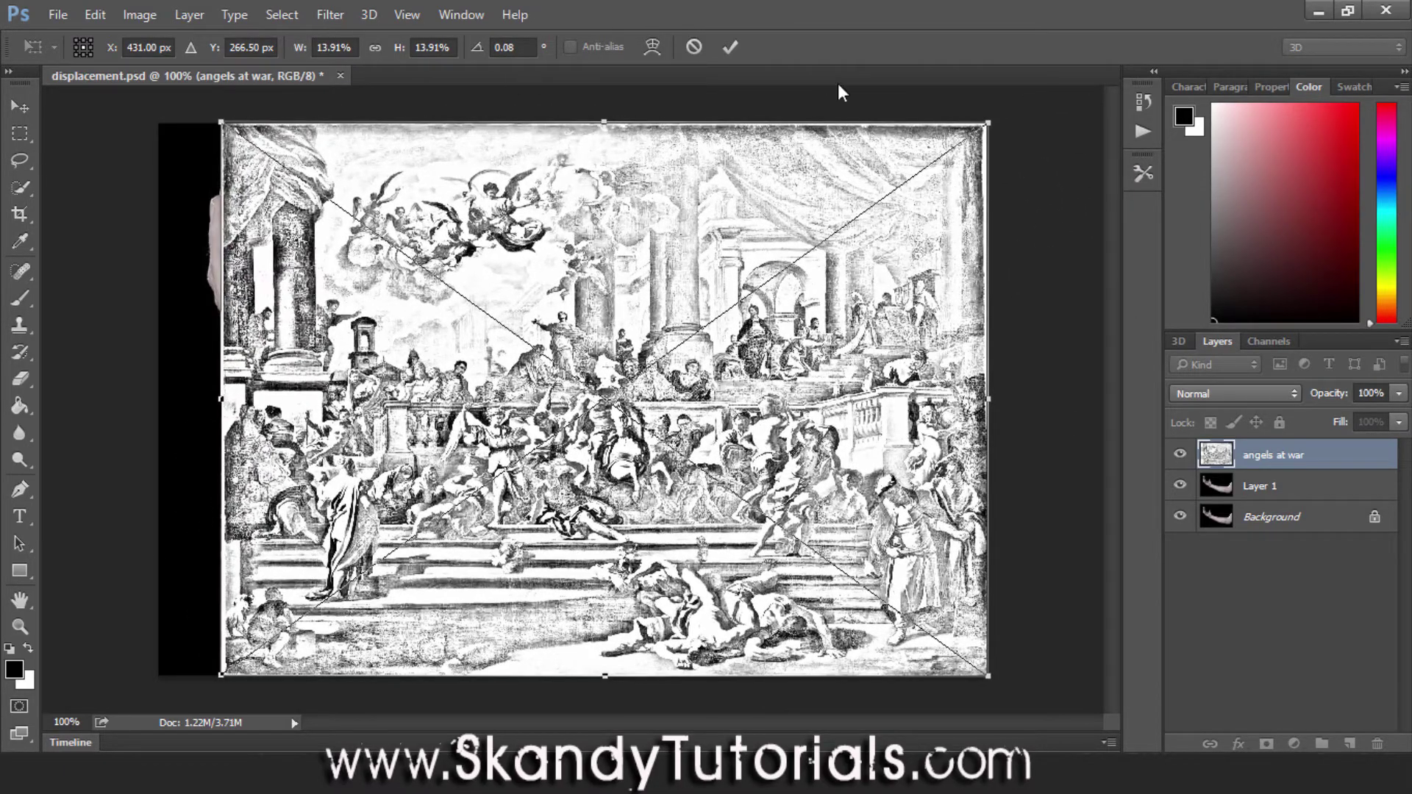
Step: Commit the engraving and set its blend mode to Linear Burn after comparing with Color Burn
left_click(739, 54)
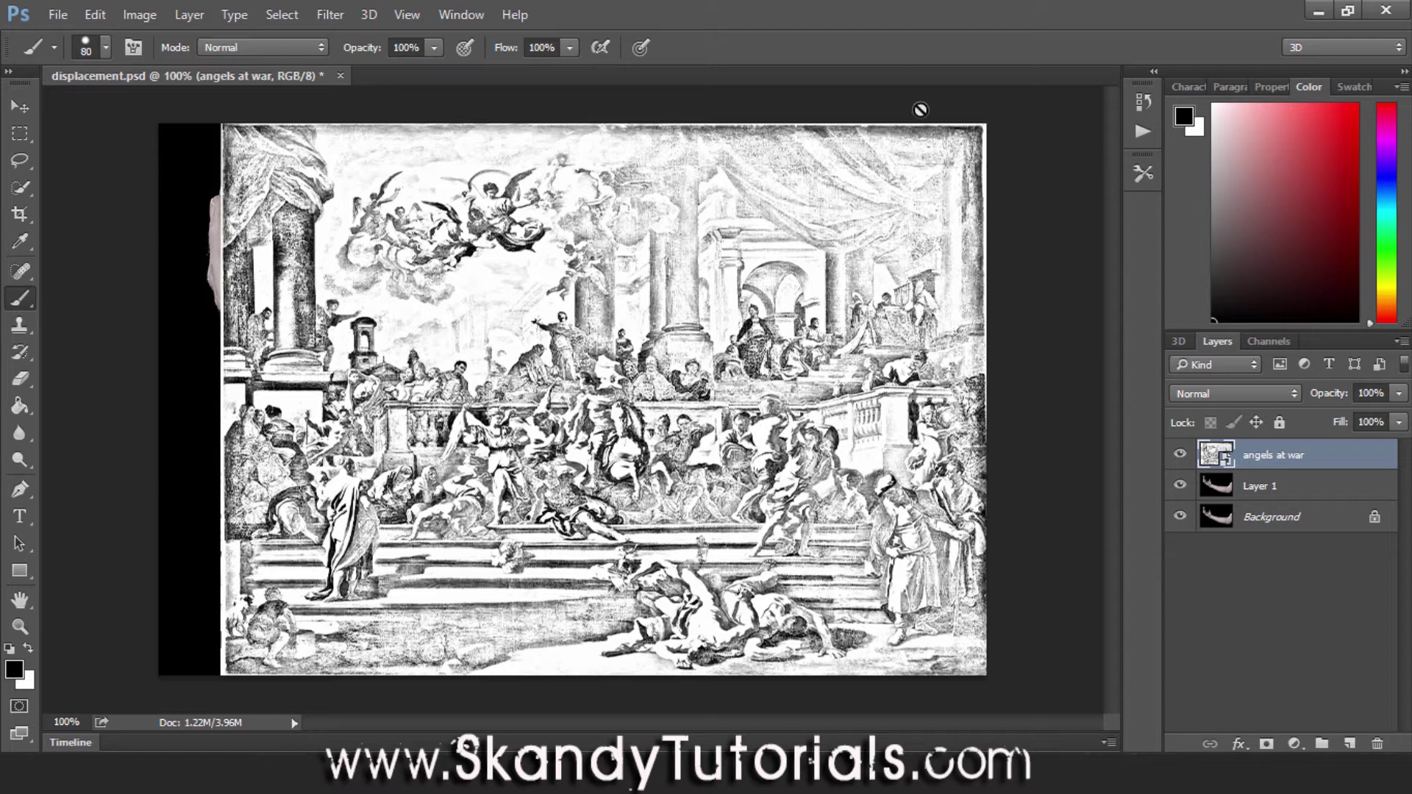
left_click(1225, 394)
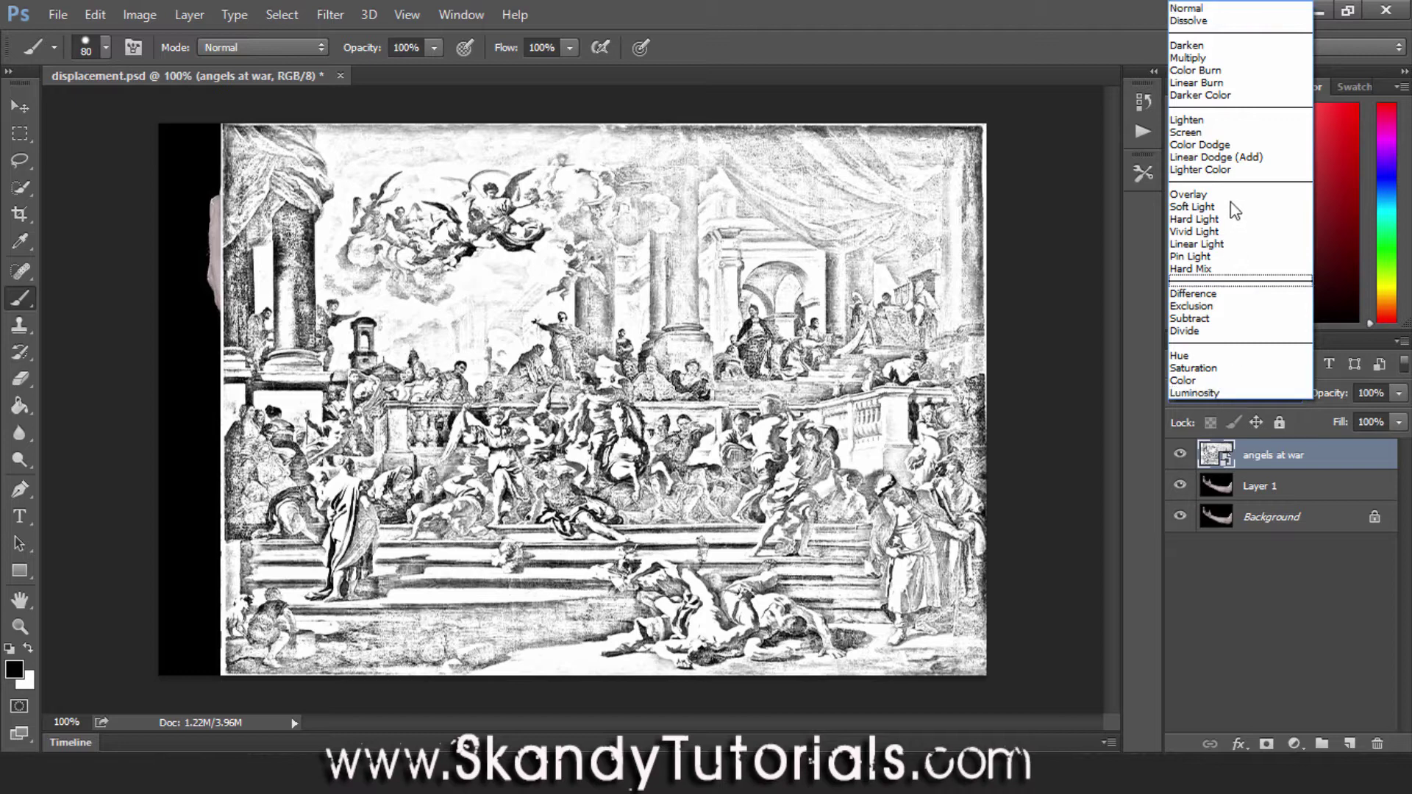
left_click(1199, 70)
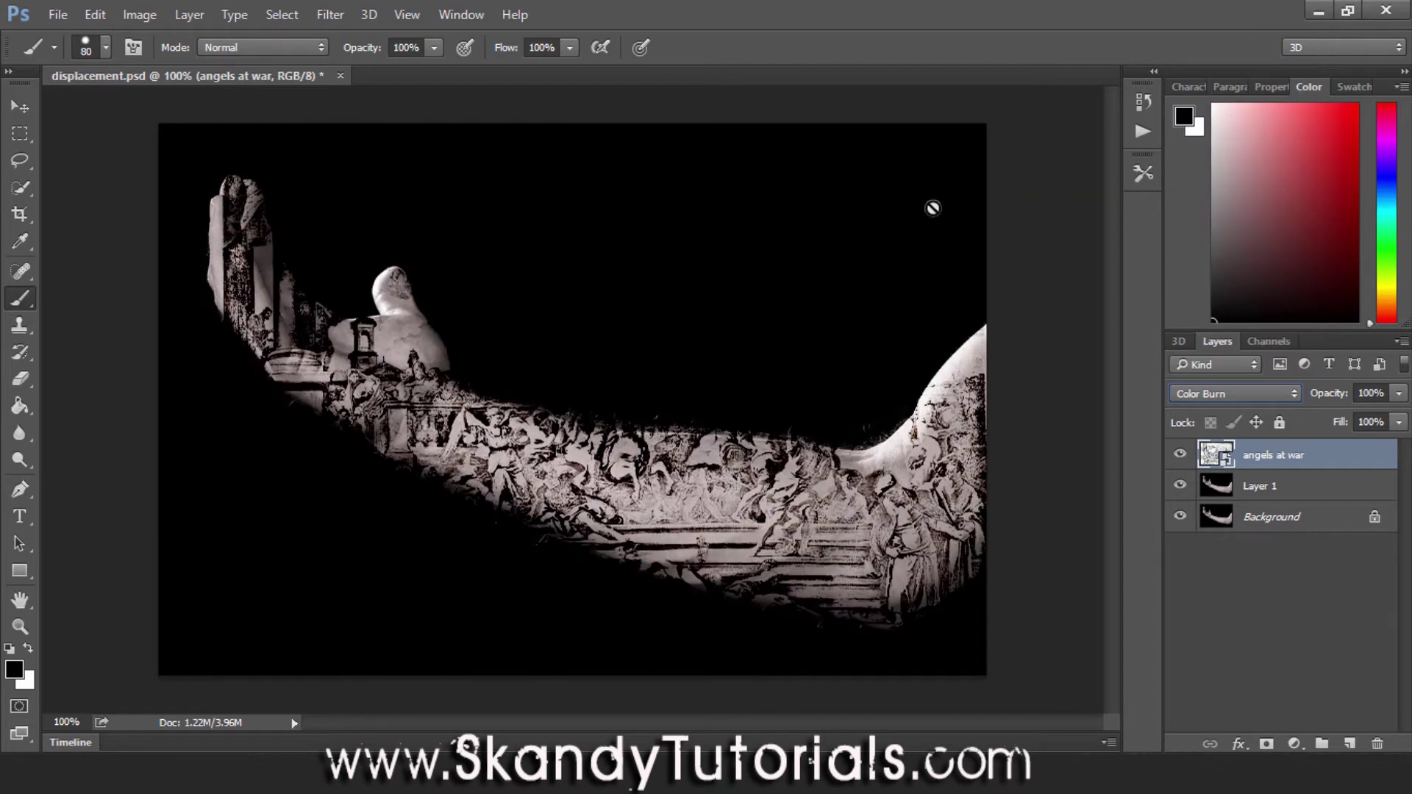
key("Down")
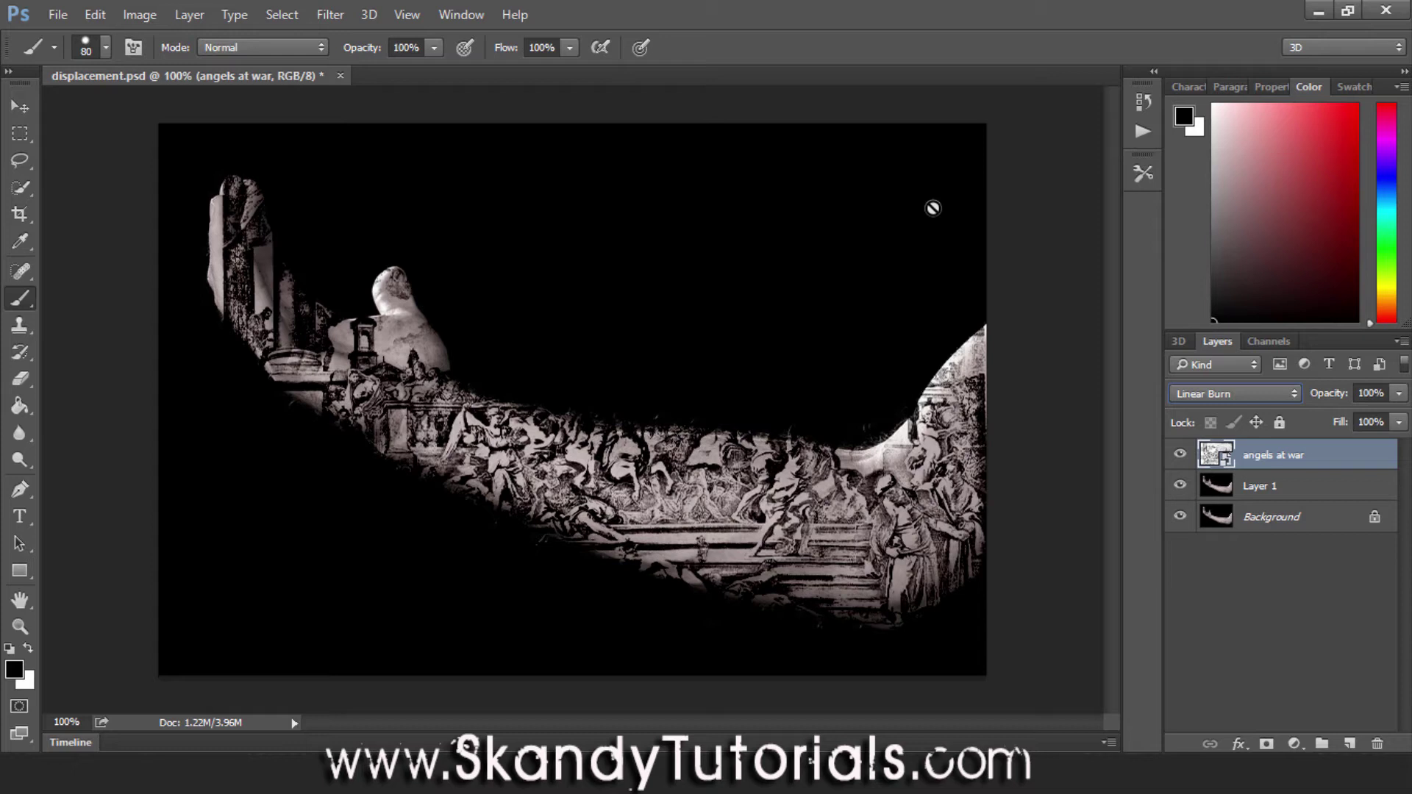
key("Up")
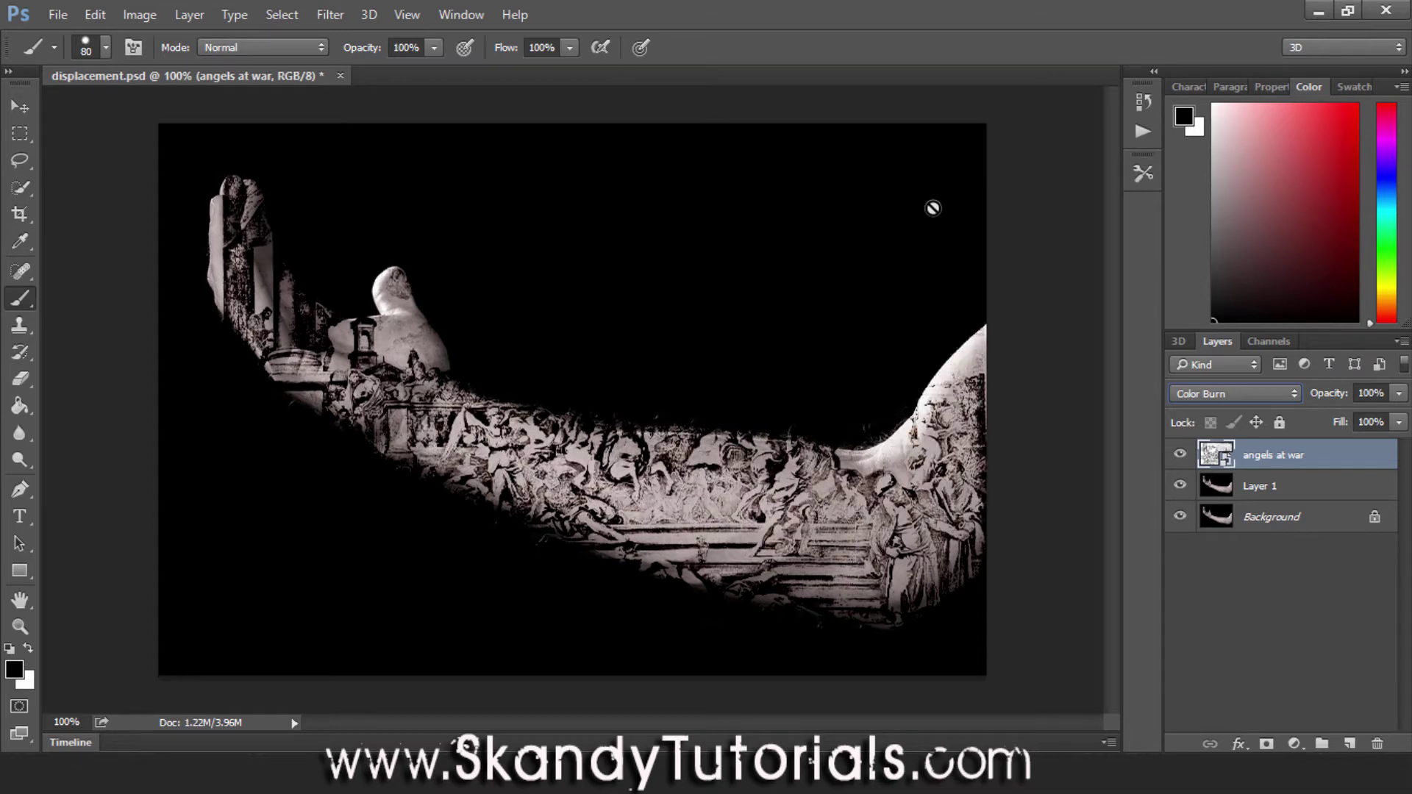
key("Down")
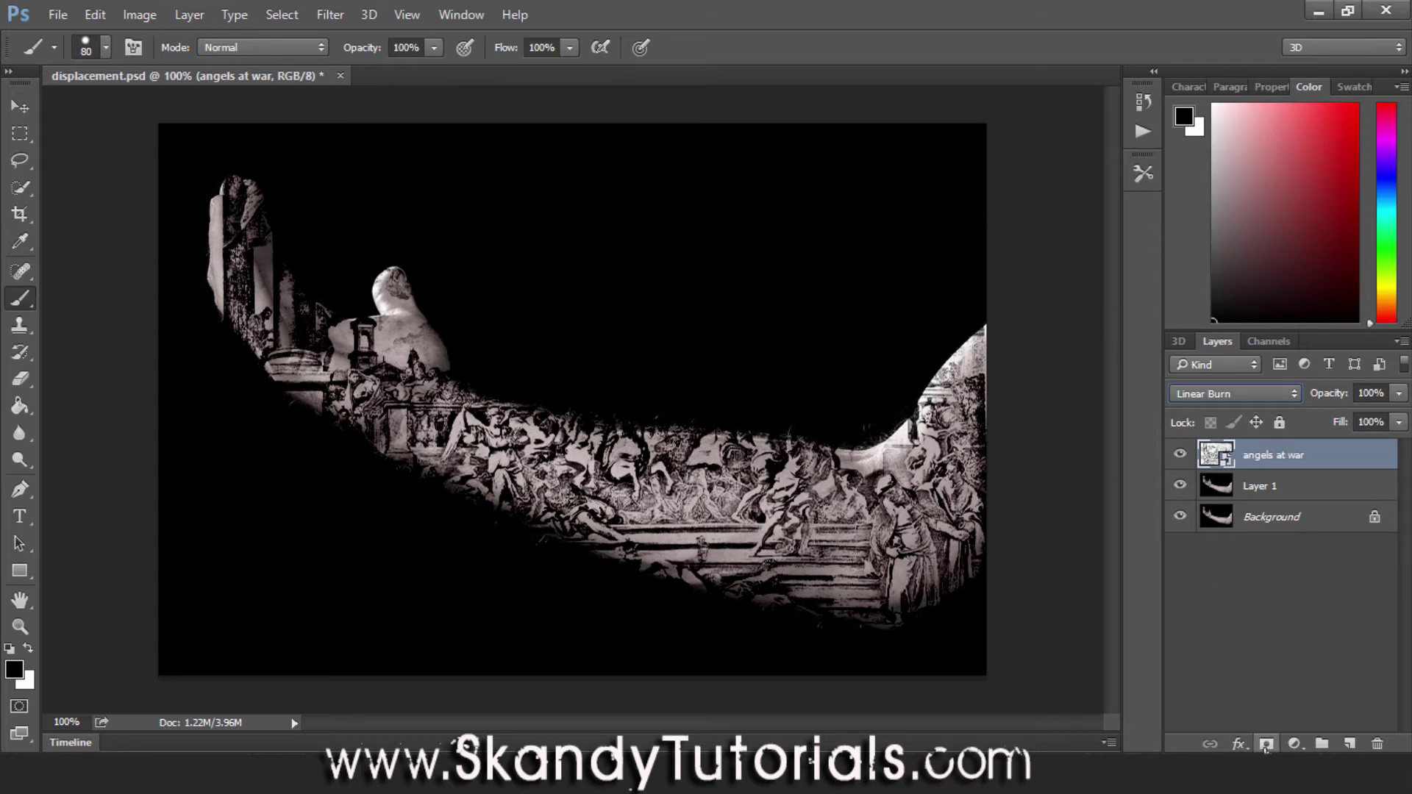
Step: Add a layer mask to the engraving and paint black over the hand and palm
left_click(1267, 744)
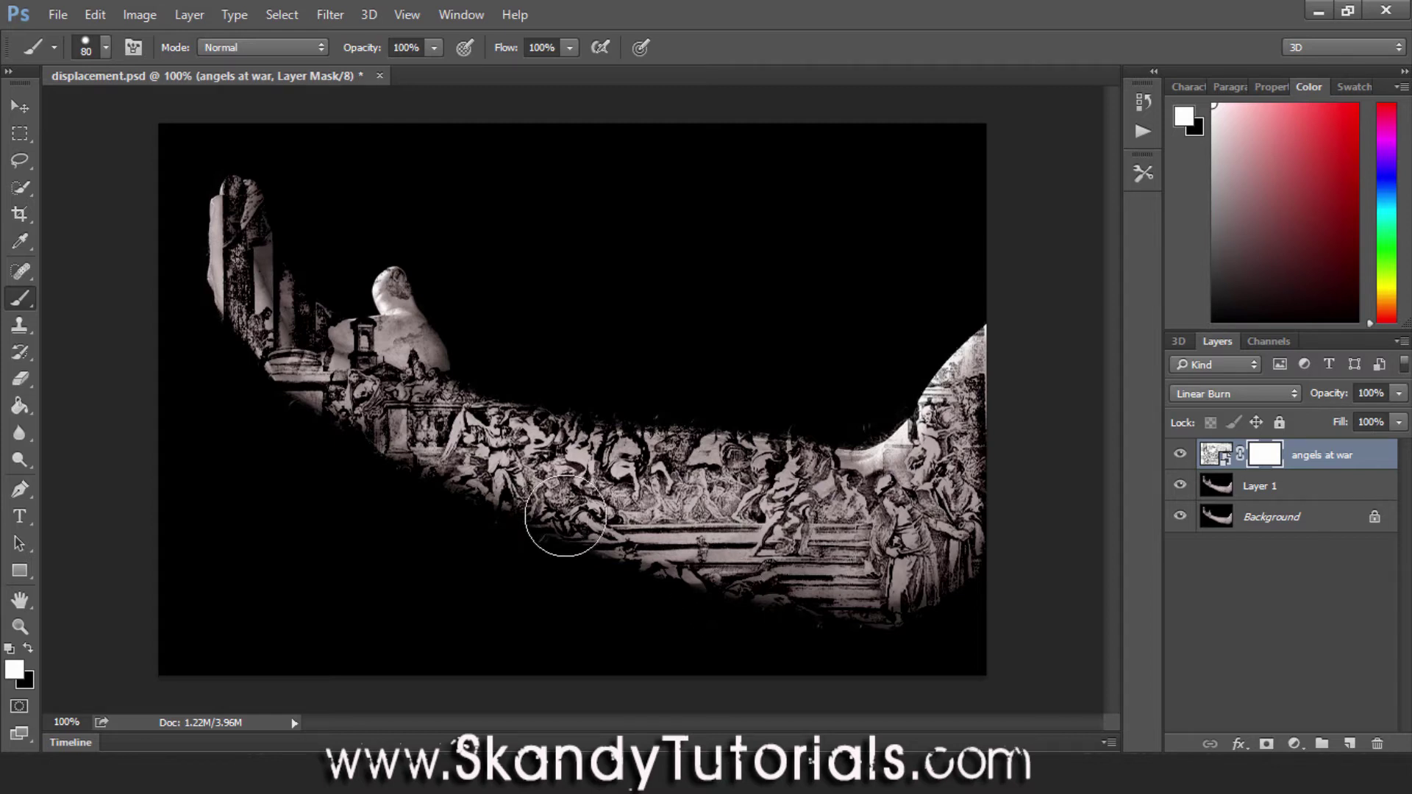
key("x")
key("x")
key("x")
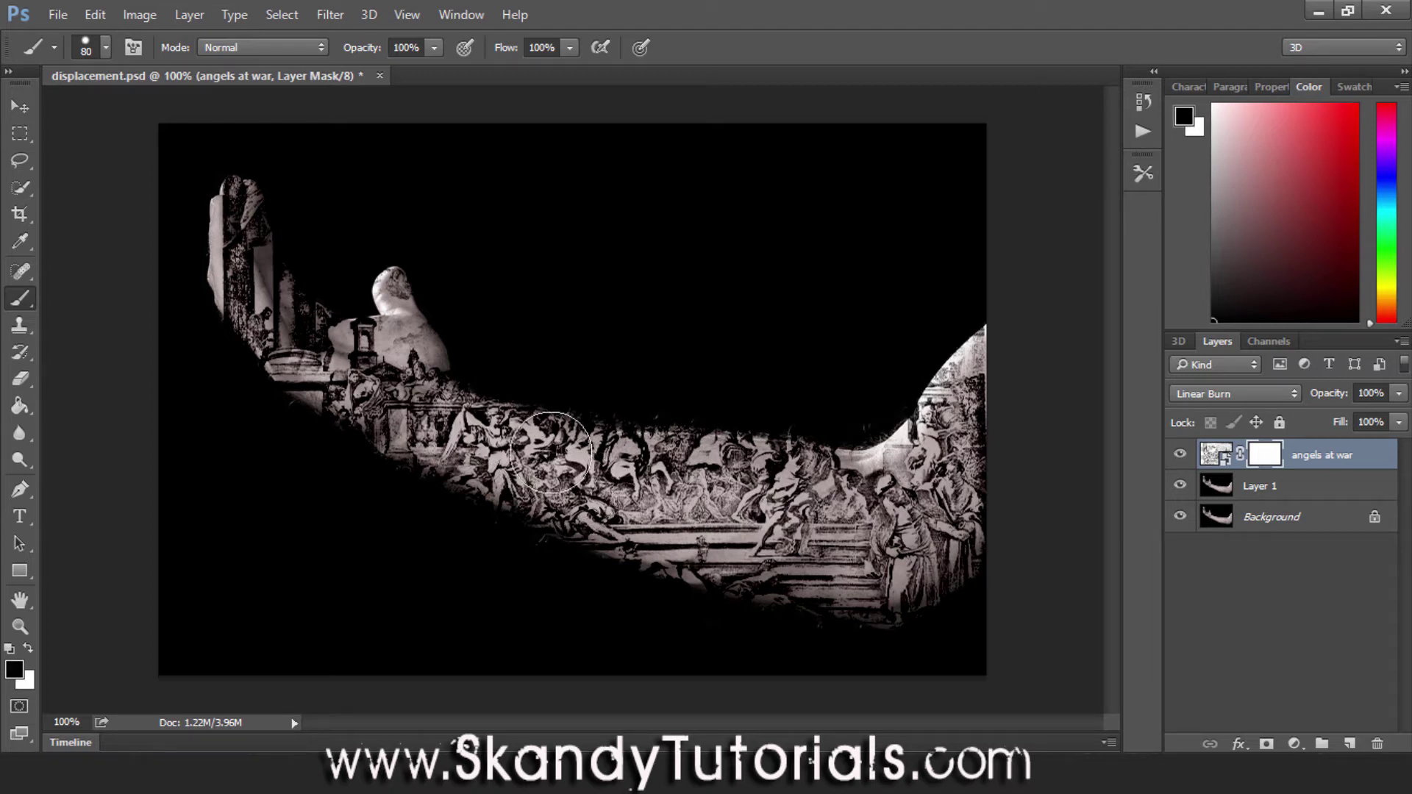
left_click(106, 48)
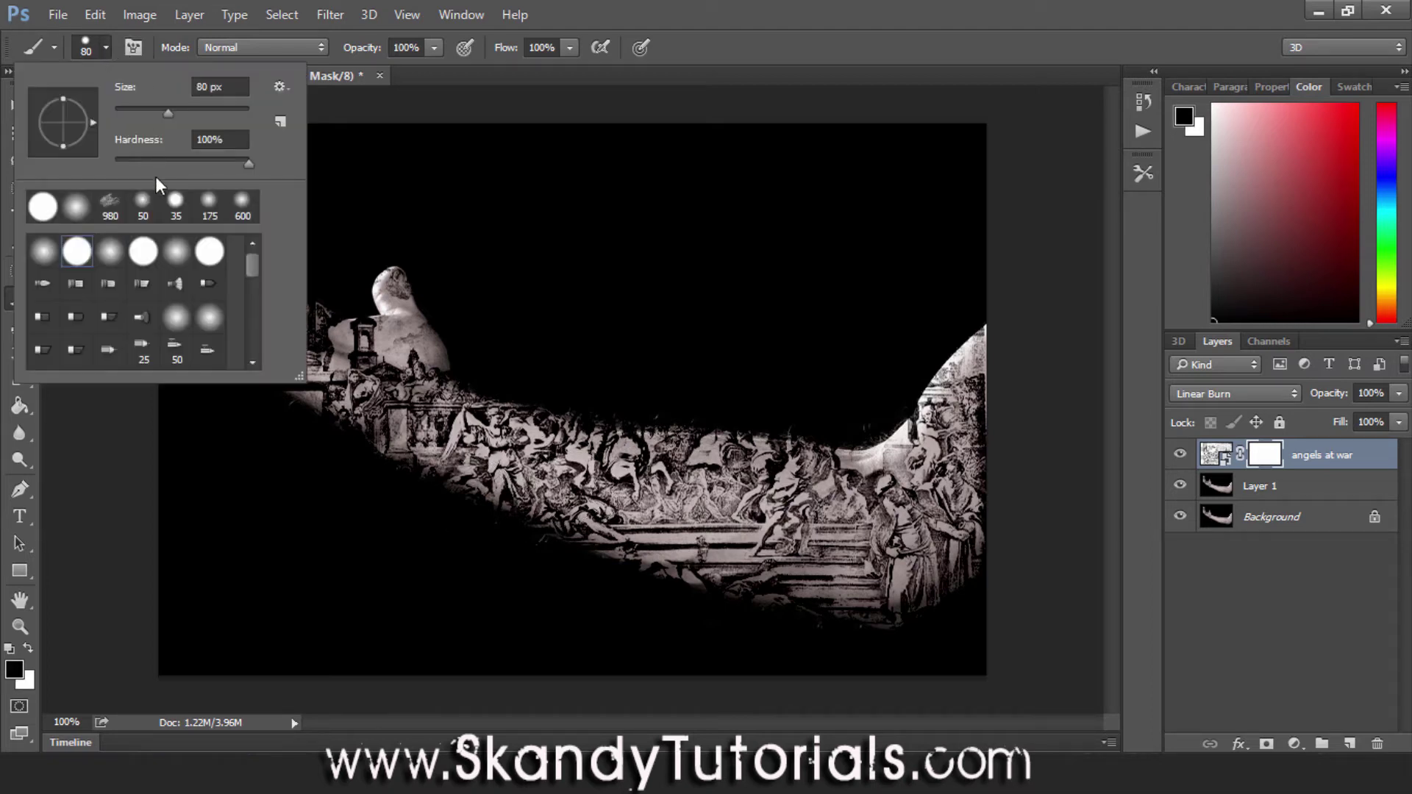
key("Escape")
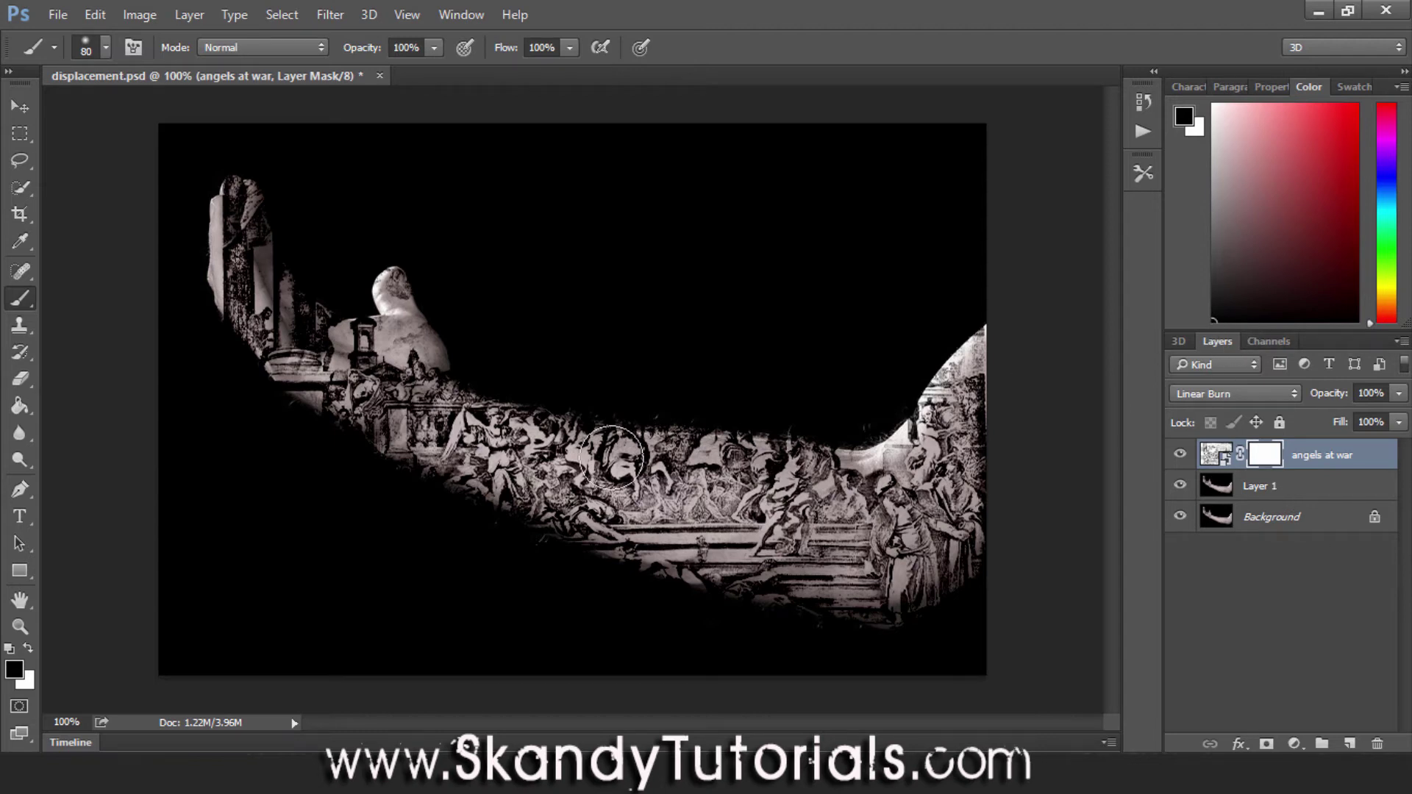
mouse_move(305, 299)
left_mouse_down()
mouse_move(267, 378)
mouse_move(318, 320)
mouse_move(285, 236)
mouse_move(251, 246)
mouse_move(246, 267)
mouse_move(246, 190)
mouse_move(235, 368)
mouse_move(322, 302)
mouse_move(360, 287)
mouse_move(373, 300)
mouse_move(403, 262)
mouse_move(412, 276)
mouse_move(379, 354)
mouse_move(340, 376)
mouse_move(339, 361)
mouse_move(317, 437)
mouse_move(390, 313)
mouse_move(426, 334)
mouse_move(327, 409)
mouse_move(386, 337)
mouse_move(331, 469)
mouse_move(327, 398)
mouse_move(409, 332)
mouse_move(468, 346)
mouse_move(430, 330)
mouse_move(356, 402)
mouse_move(348, 498)
mouse_move(344, 413)
mouse_move(365, 415)
mouse_move(391, 368)
left_mouse_up()
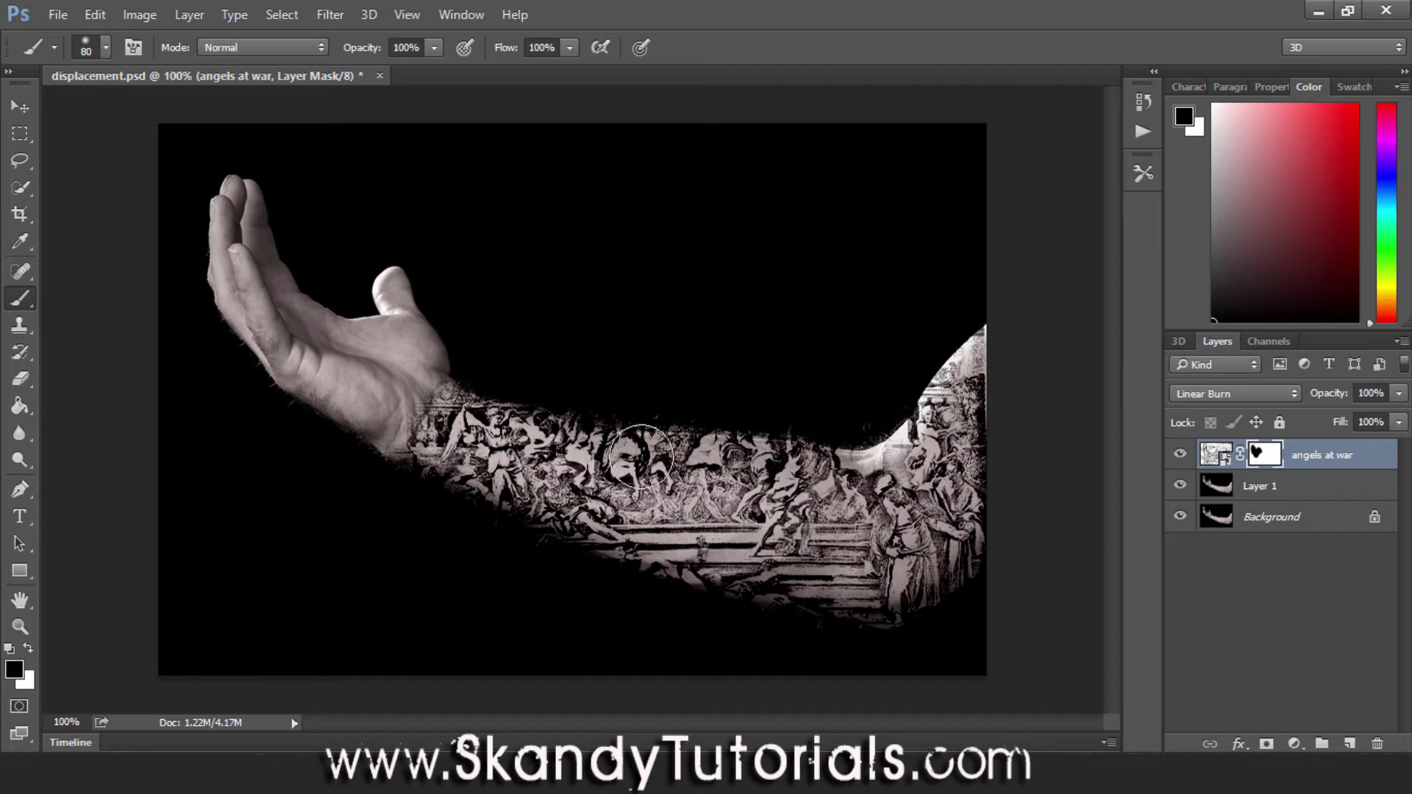
left_click_drag(912, 476, 908, 471)
key("ctrl+z")
Step: Apply a Displace filter at scale 10 to the engraving, using displacement.psd as the map
left_click(1216, 456)
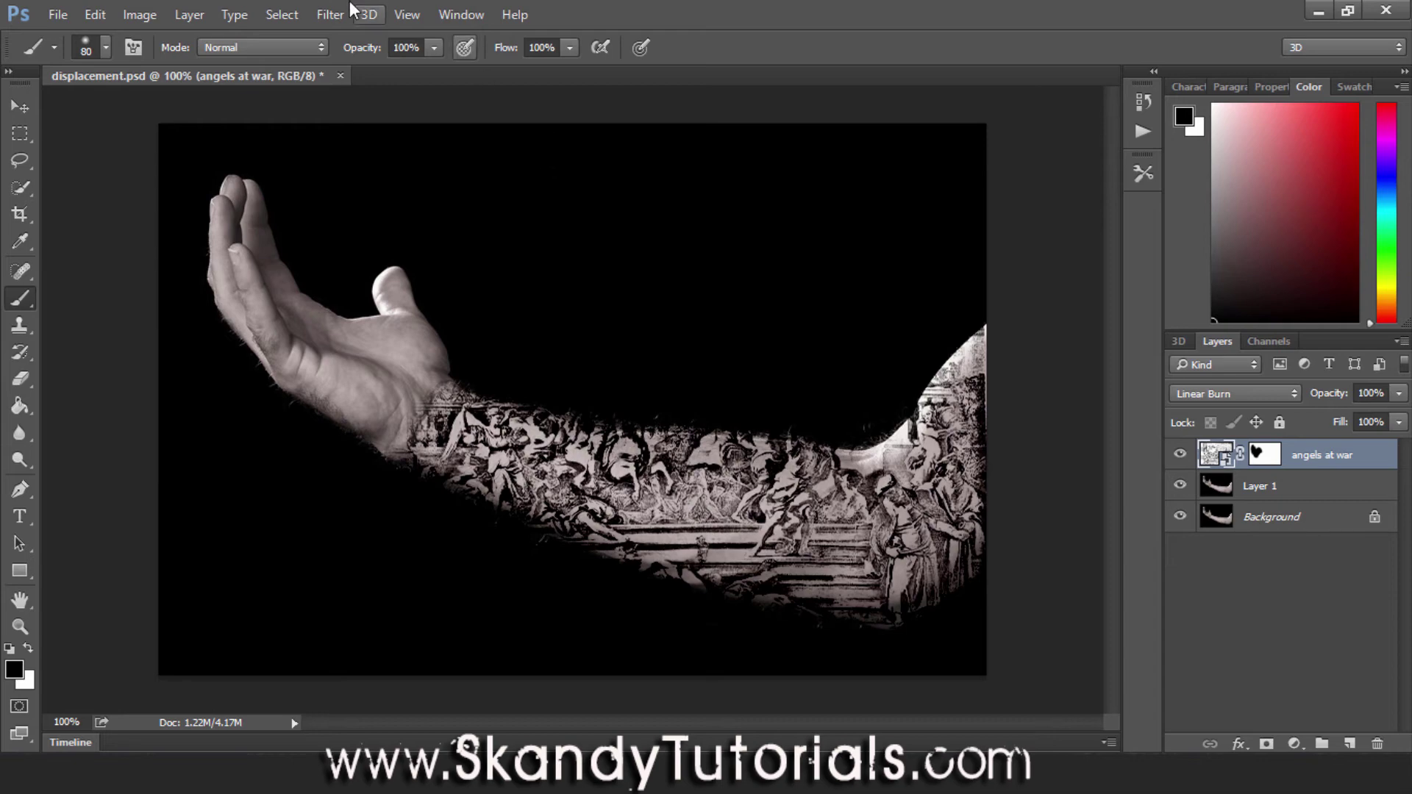
left_click(330, 15)
mouse_move(543, 265)
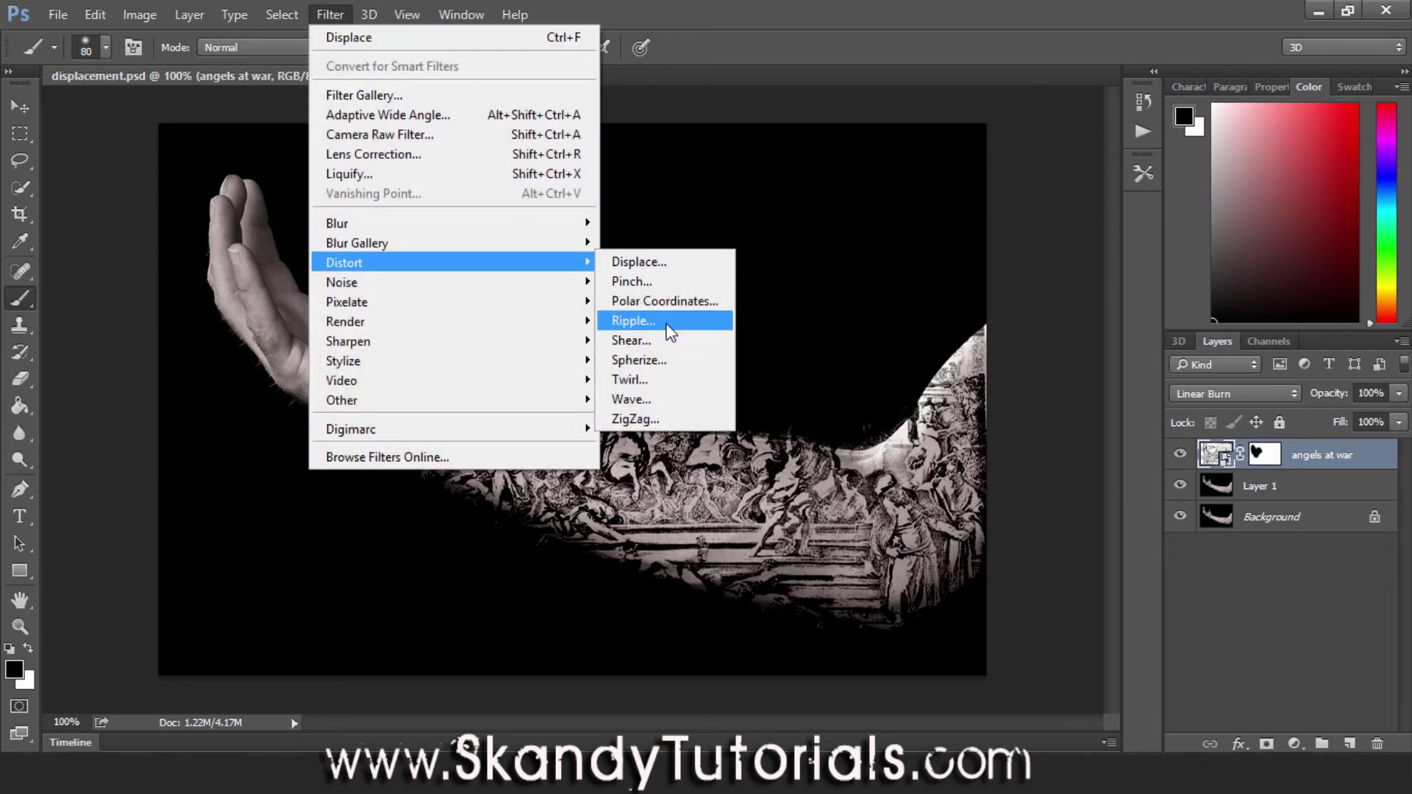
left_click(662, 262)
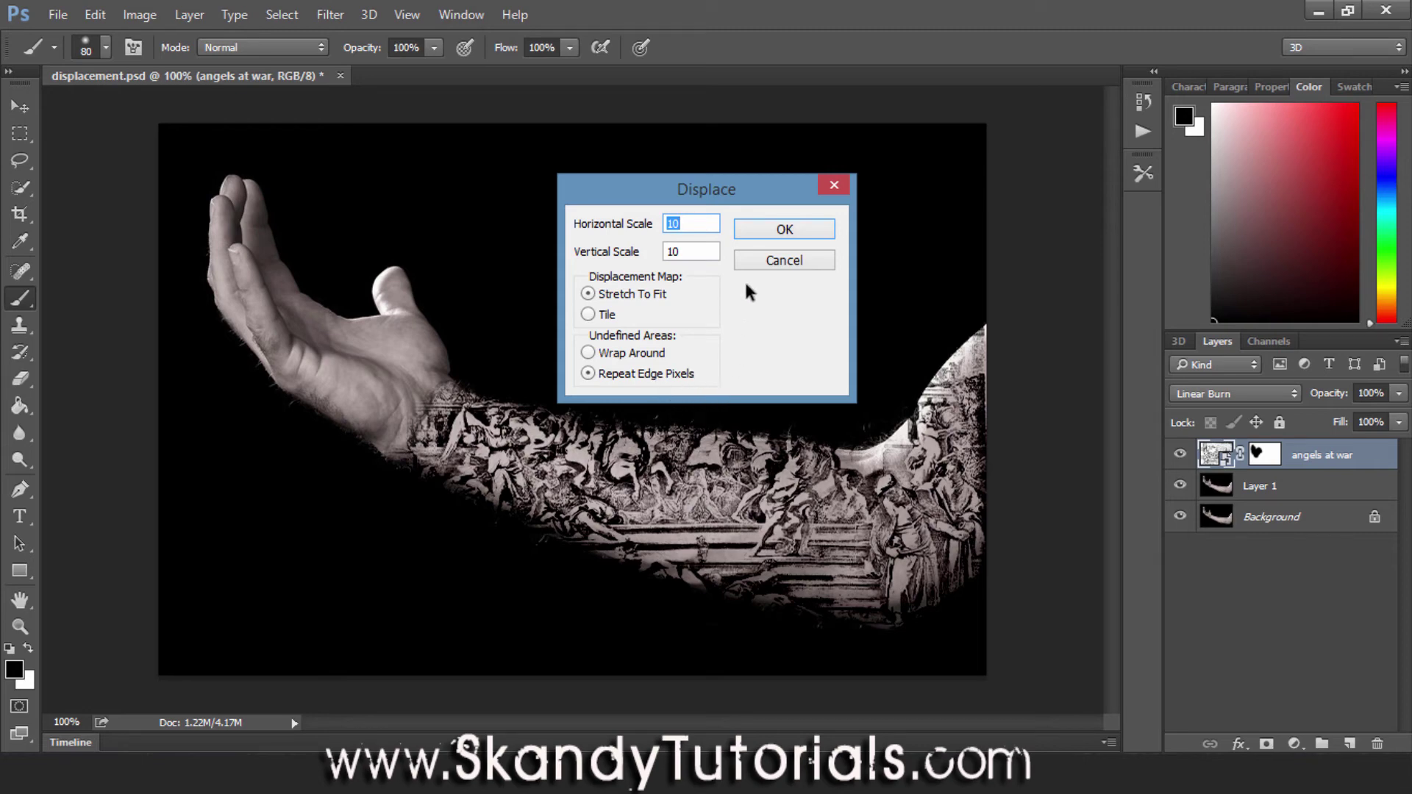
left_click(793, 231)
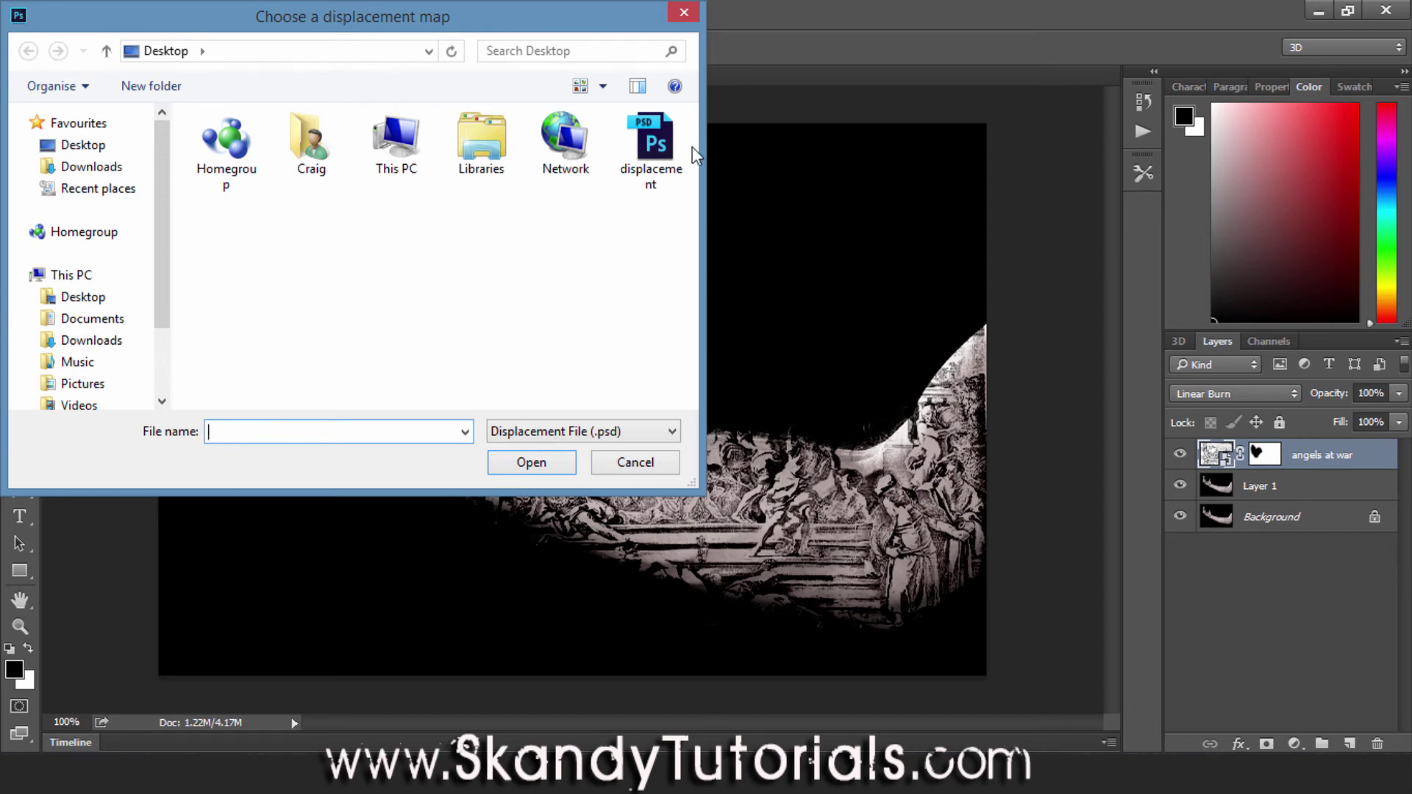
left_click(665, 148)
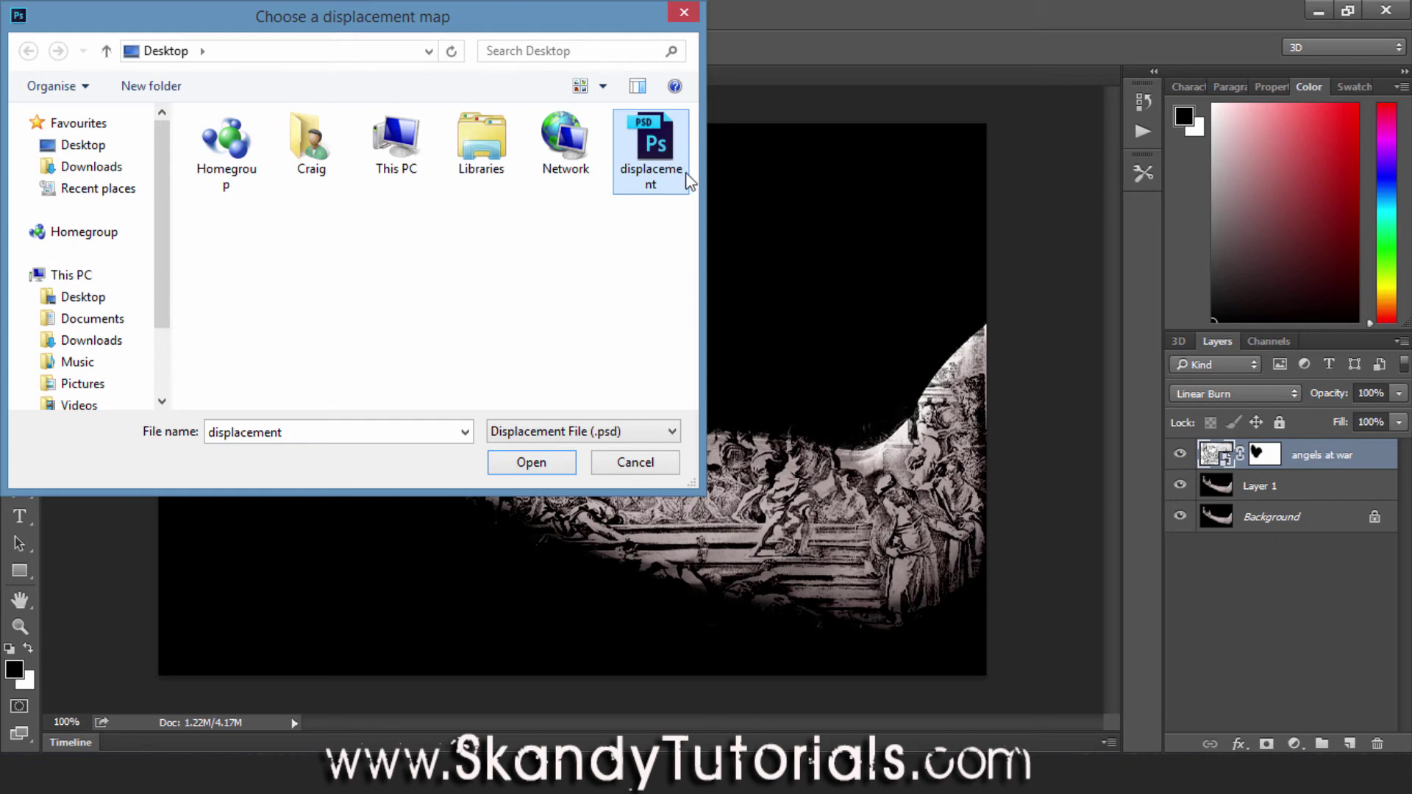
left_click(559, 470)
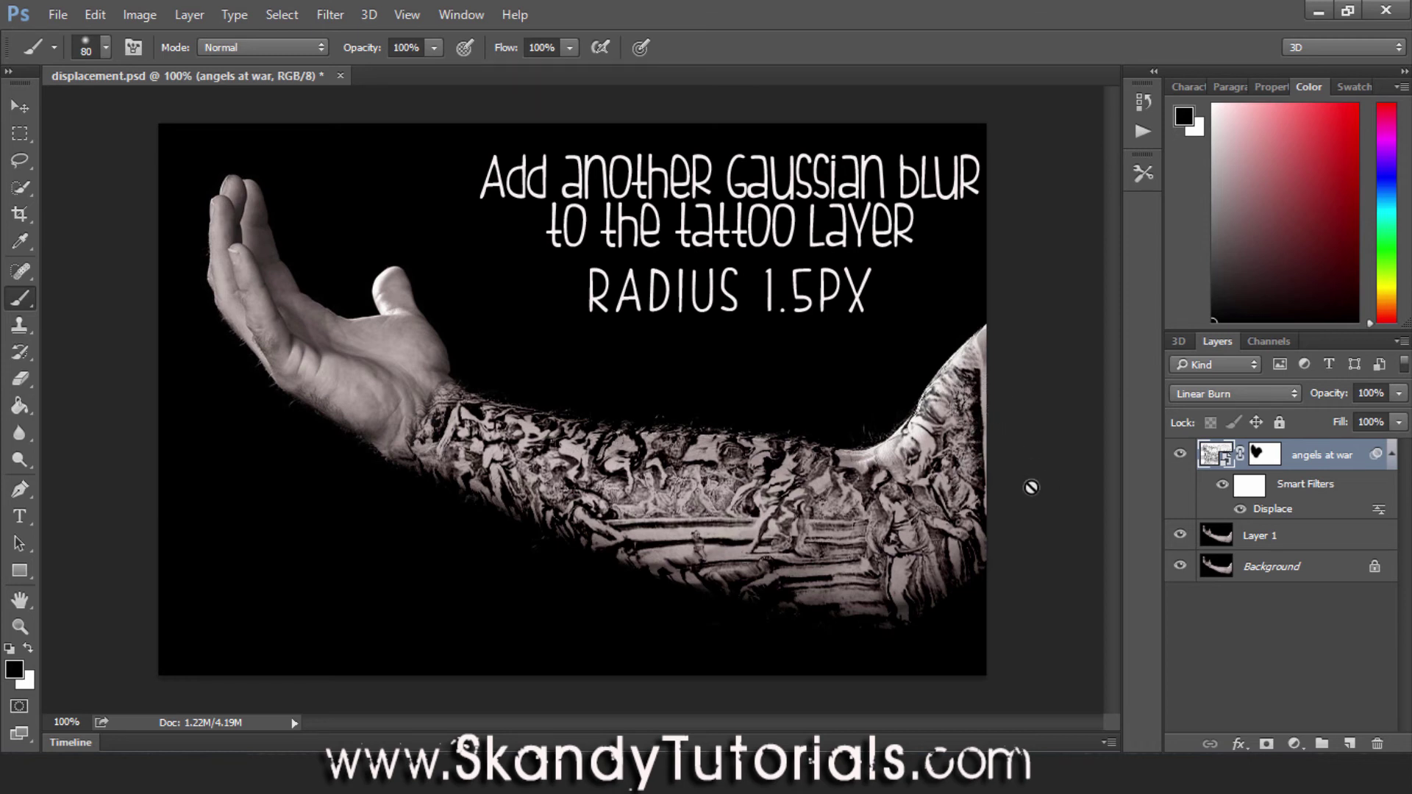
Step: Set the tattoo layer's opacity to 95% and return its blend mode to Linear Burn
left_click(1388, 393)
type("95")
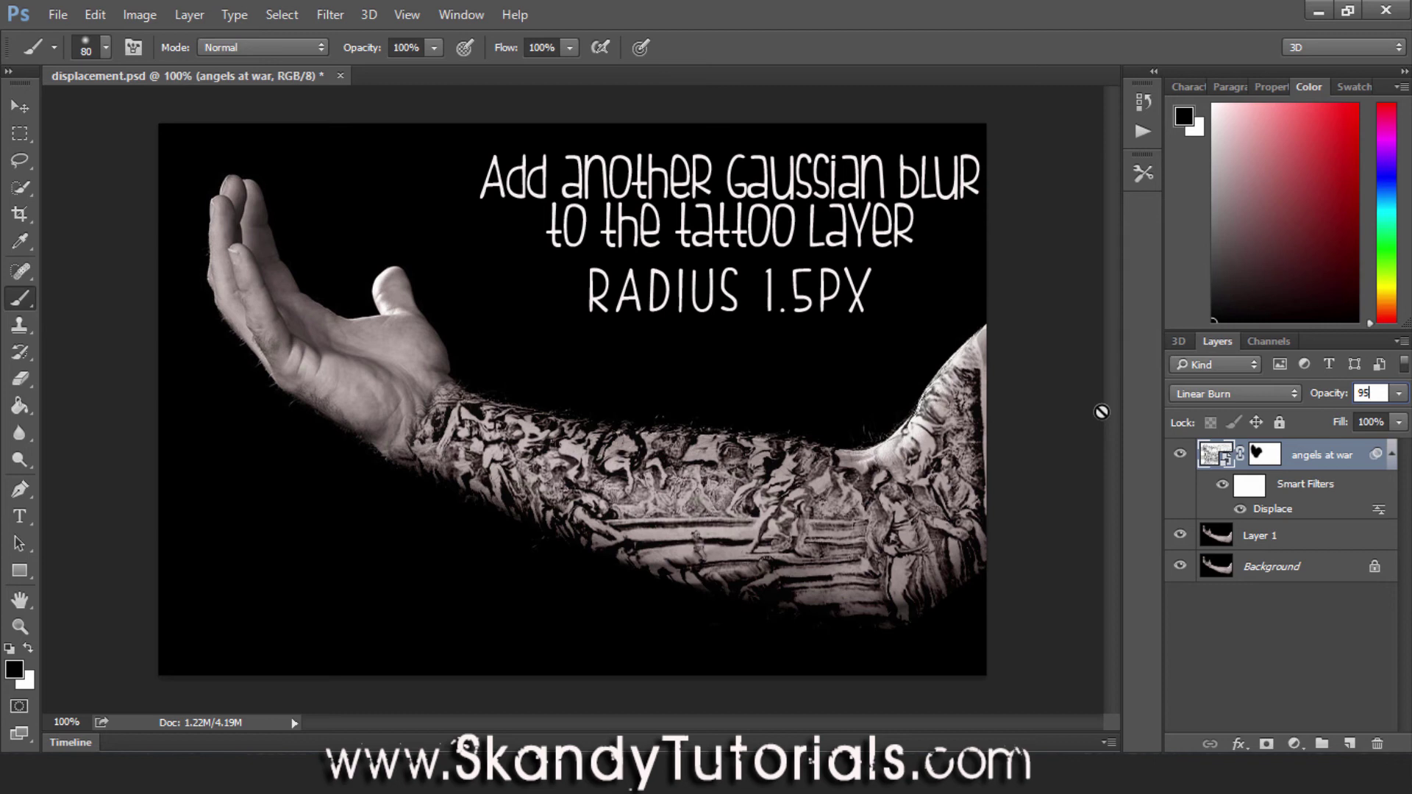
left_click(1195, 389)
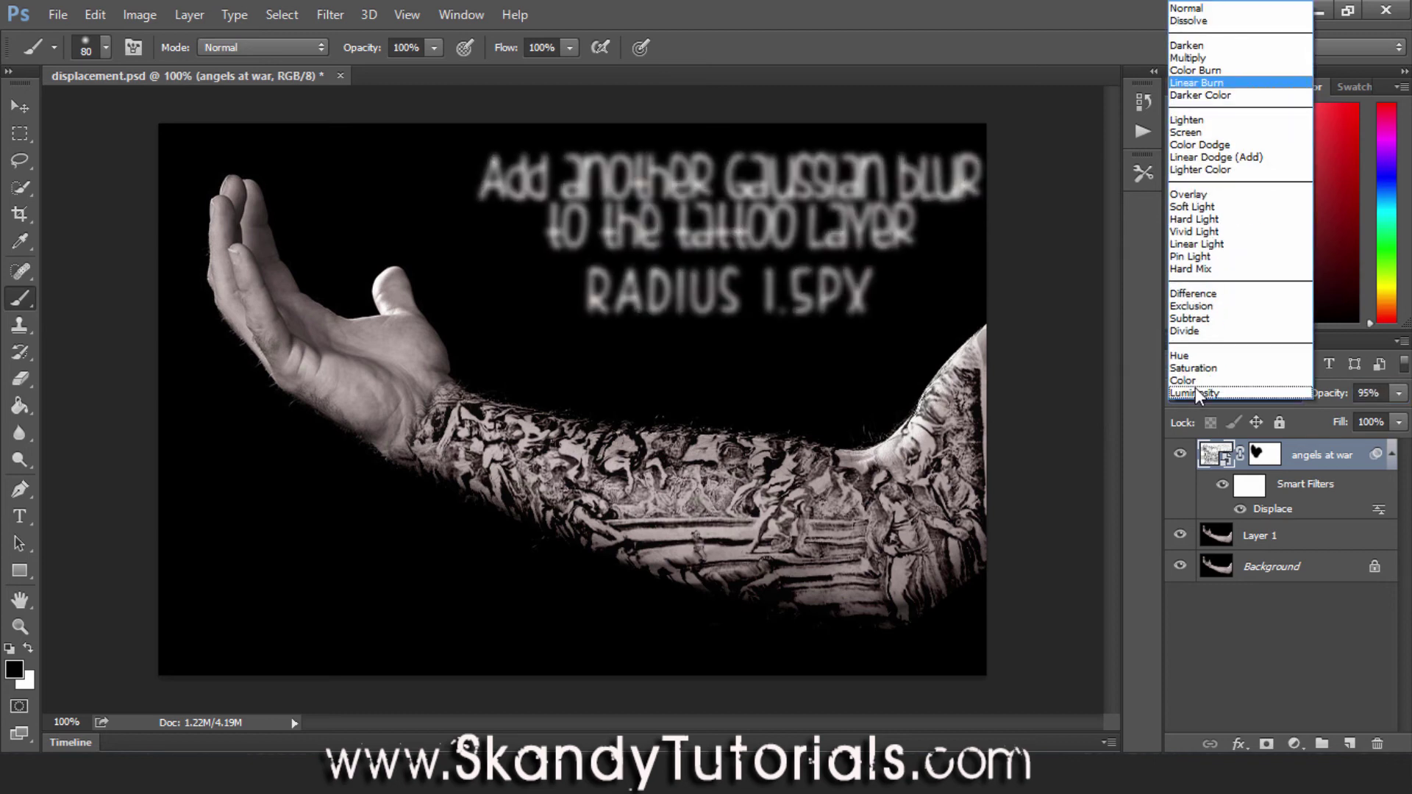
left_click(1183, 71)
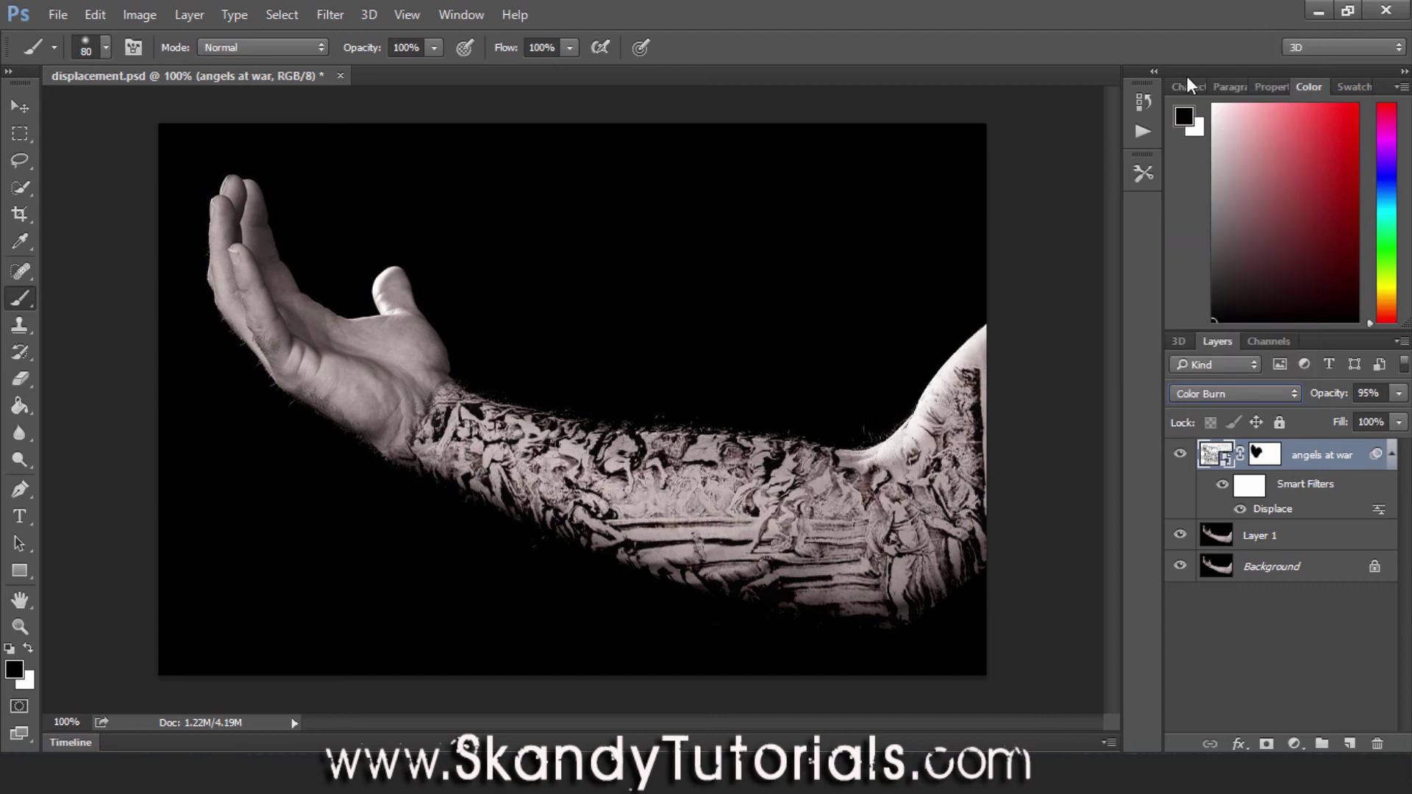
key("Down")
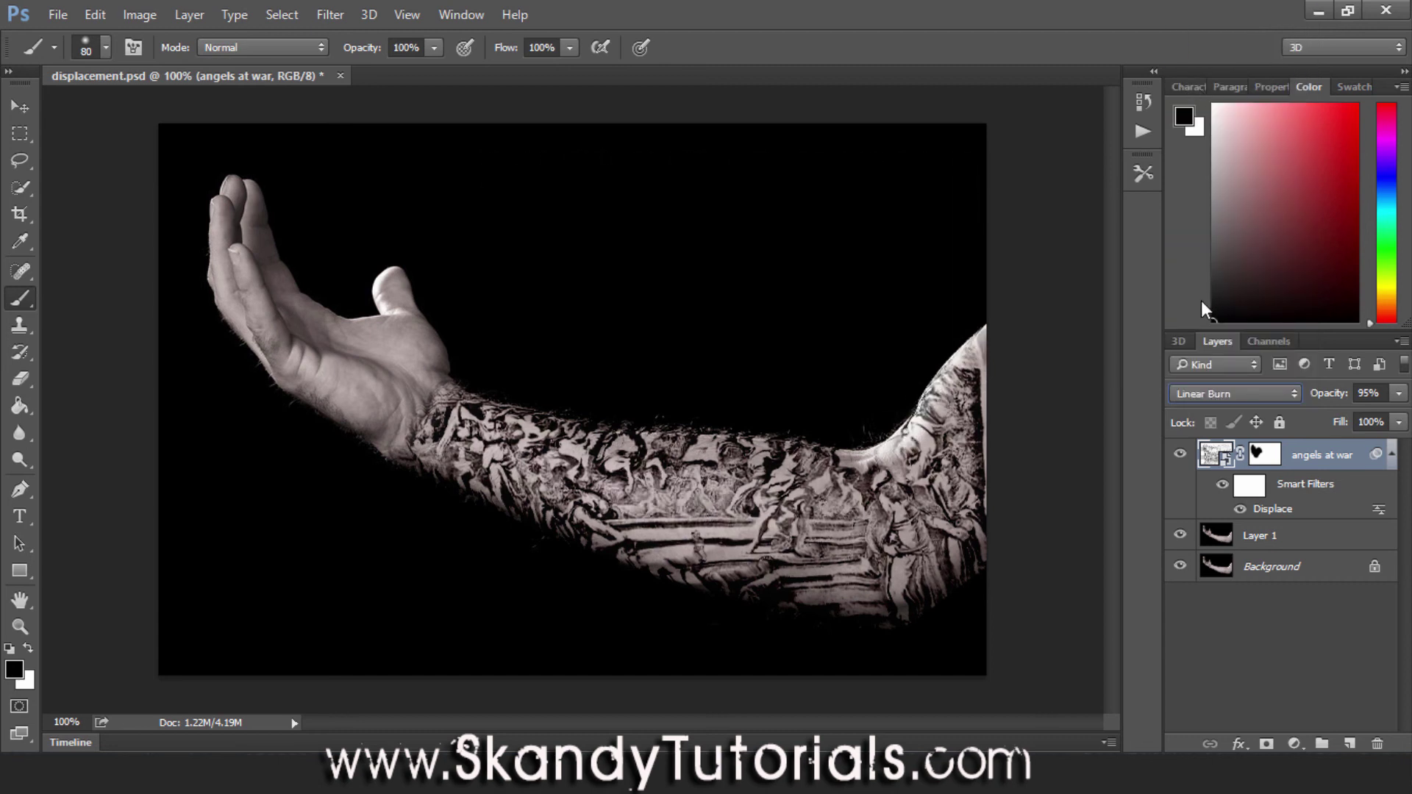